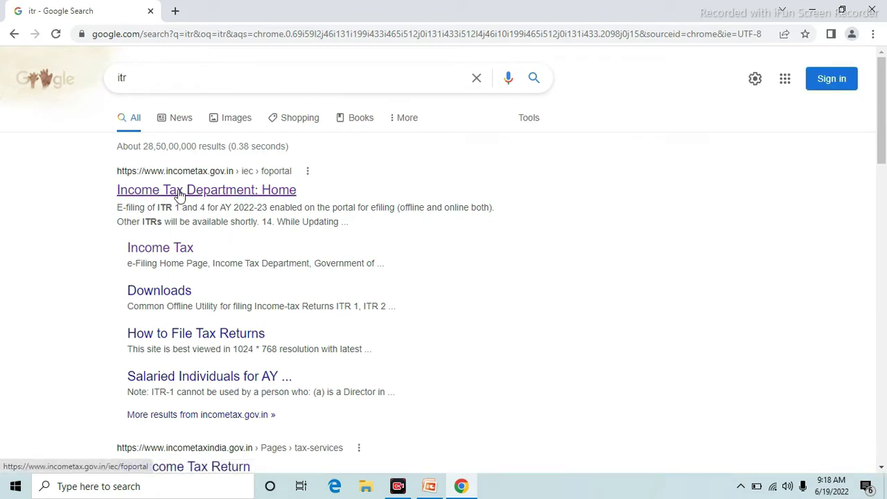
Go from the Income Tax Department search result to the e-Filing login page
{"action": "left_click", "coordinate": [178, 195]}
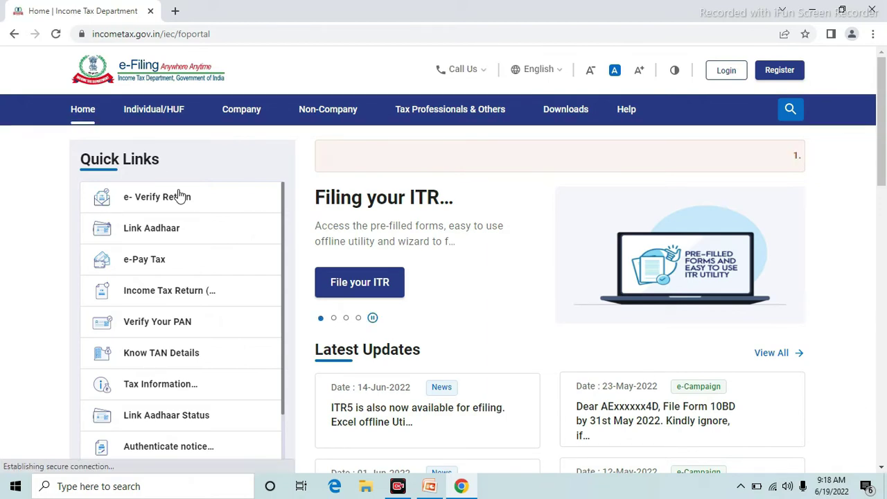
{"action": "left_click", "coordinate": [721, 78]}
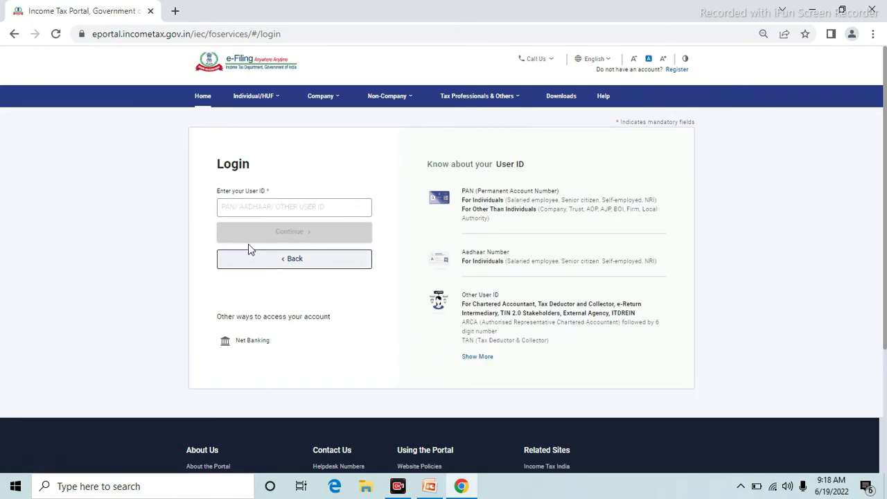
Enter the PAN as the User ID and continue
{"action": "left_click", "coordinate": [266, 210]}
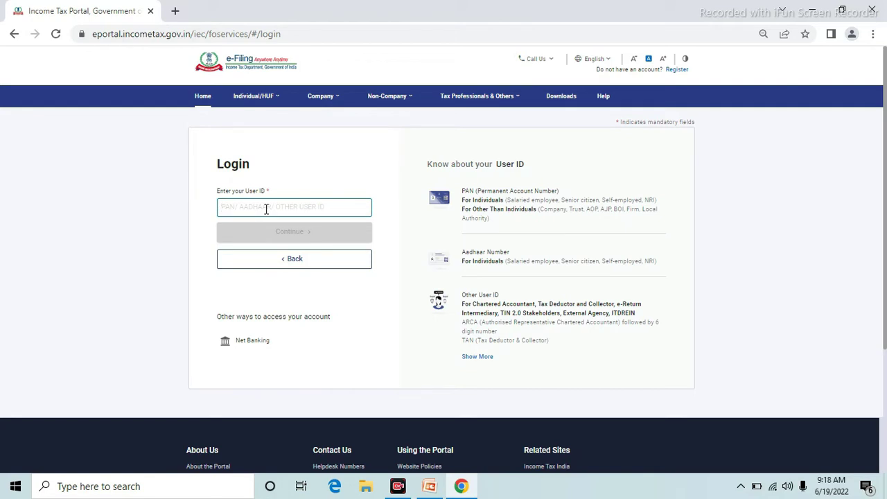
{"action": "type", "text": "ABCDE1234F"}
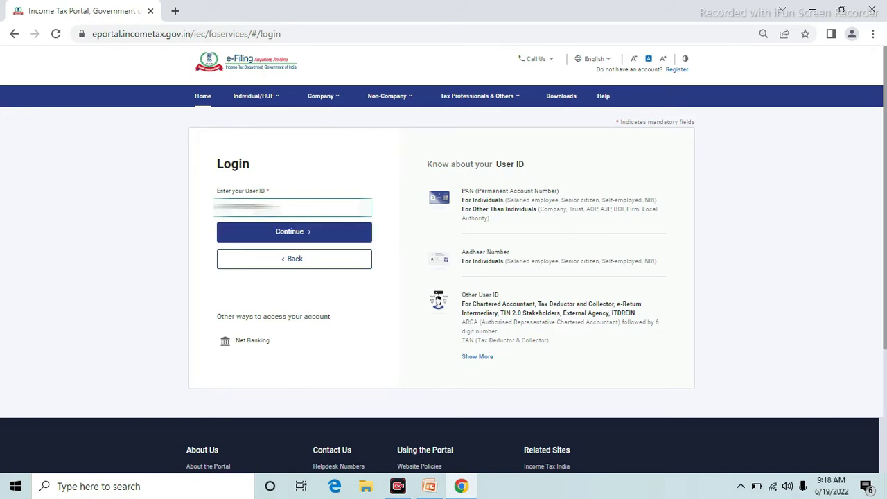
{"action": "left_click", "coordinate": [297, 243]}
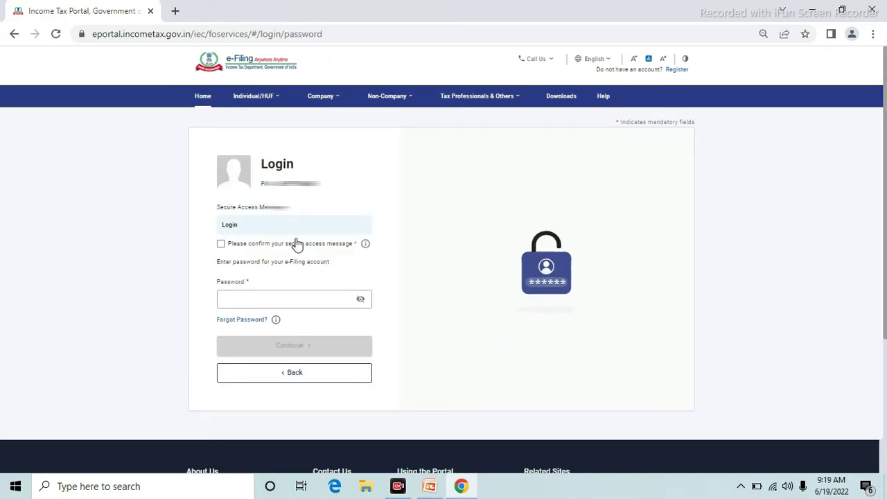
Confirm the secure access message and log in with the account password
{"action": "left_click", "coordinate": [220, 245]}
{"action": "left_click", "coordinate": [246, 297]}
{"action": "type", "text": "••••••"}
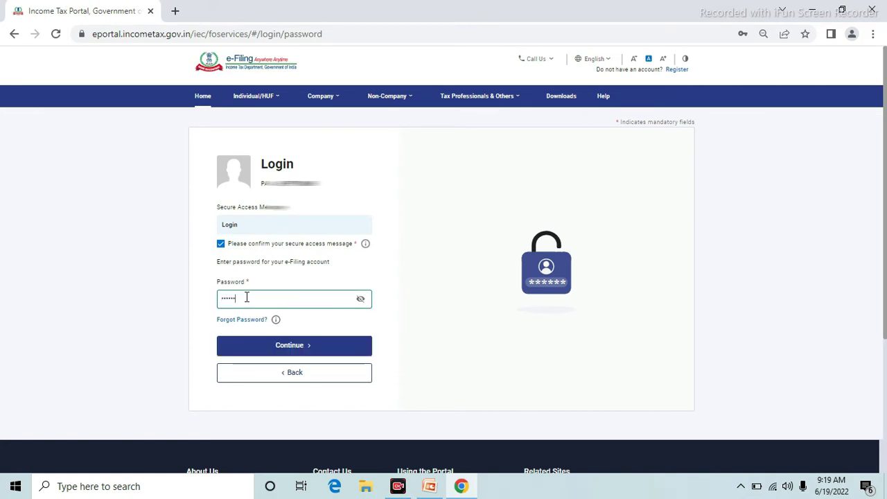
{"action": "type", "text": "•••"}
{"action": "left_click", "coordinate": [307, 347]}
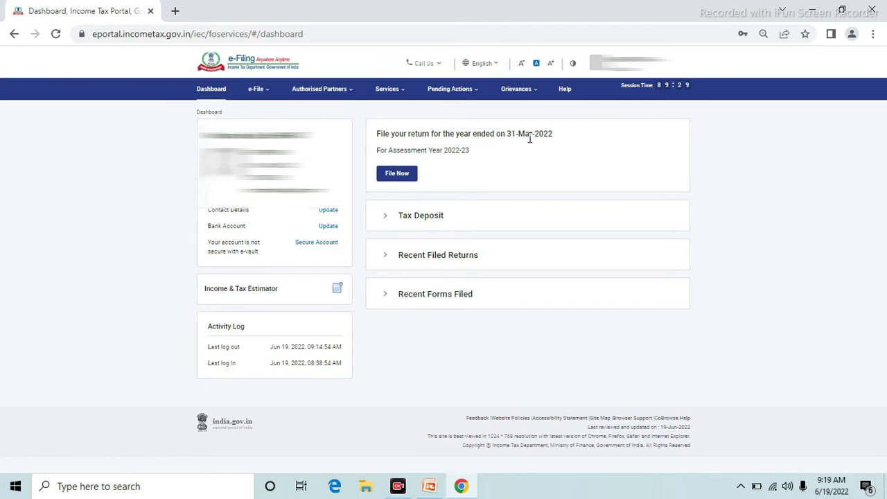
Choose File Now with assessment year 2022-23 (Current A.Y.) and Online filing mode
{"action": "left_click", "coordinate": [398, 177]}
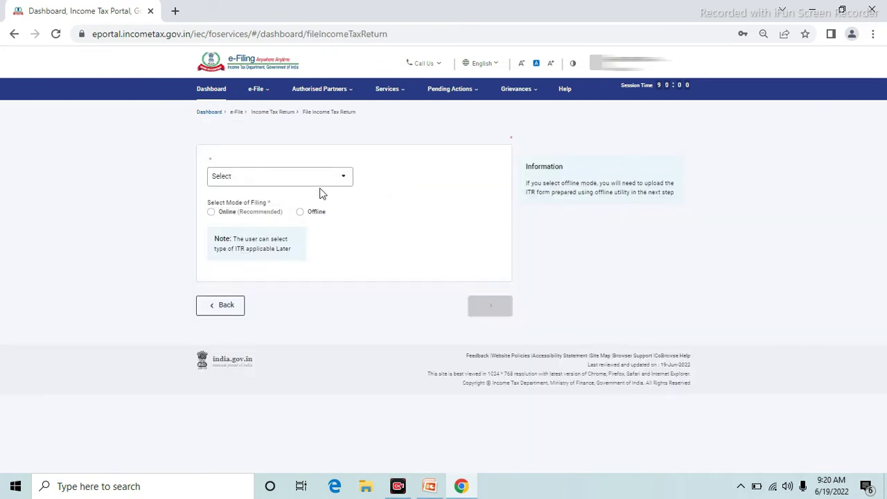
{"action": "left_click", "coordinate": [247, 182]}
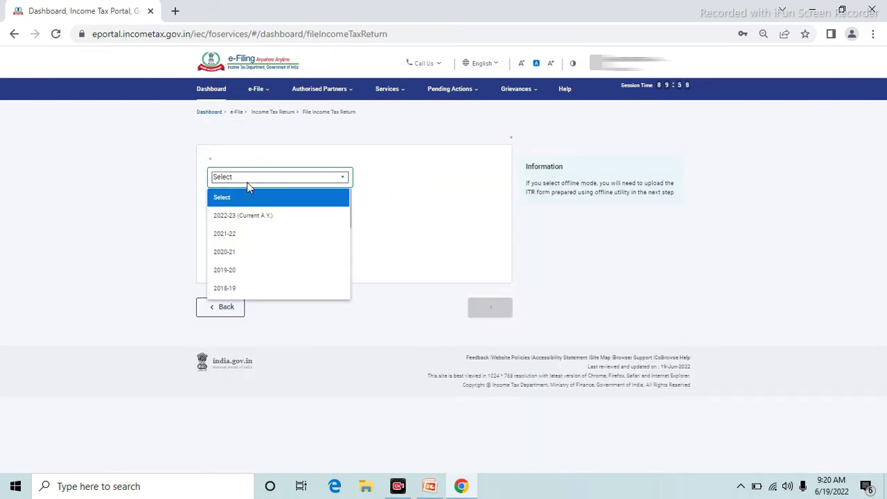
{"action": "left_click", "coordinate": [249, 218]}
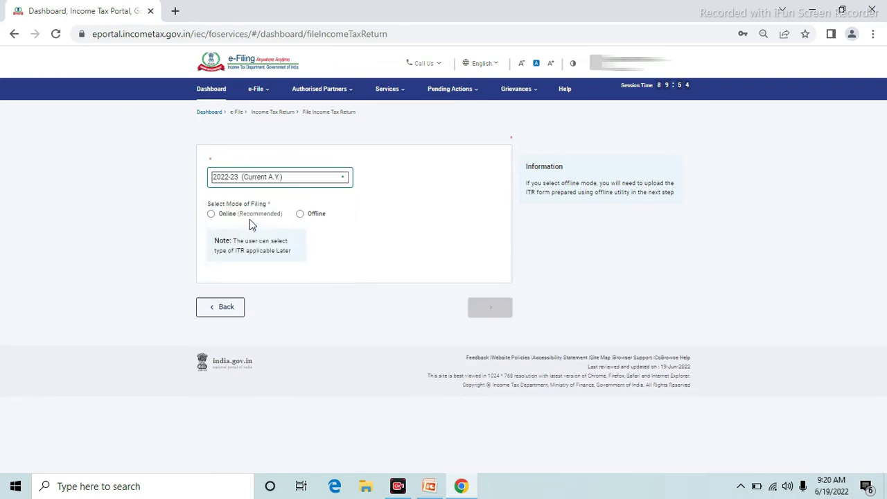
{"action": "left_click", "coordinate": [211, 215]}
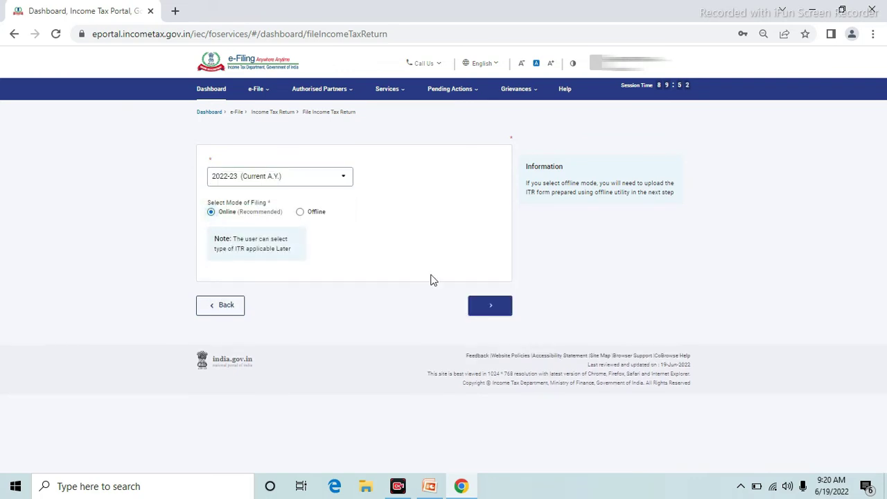
Go to the next step and choose Start New Filing over the saved ITR-1 draft
{"action": "left_click", "coordinate": [488, 307]}
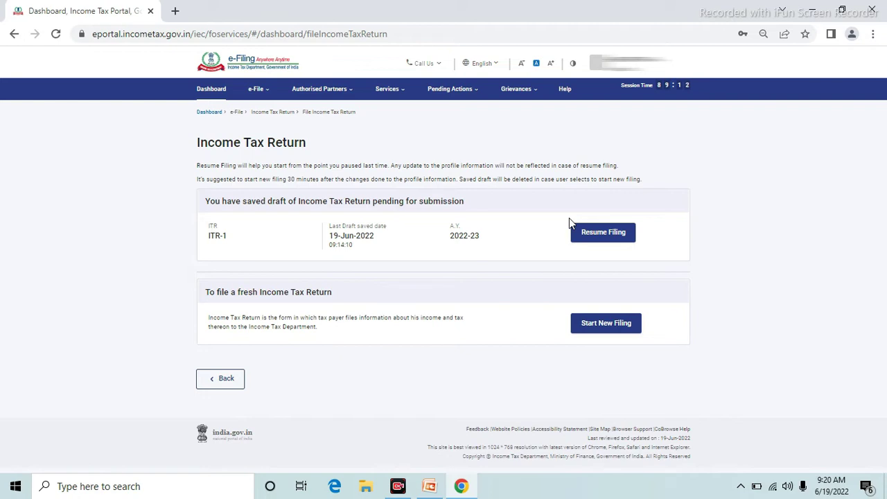
{"action": "left_click", "coordinate": [602, 328]}
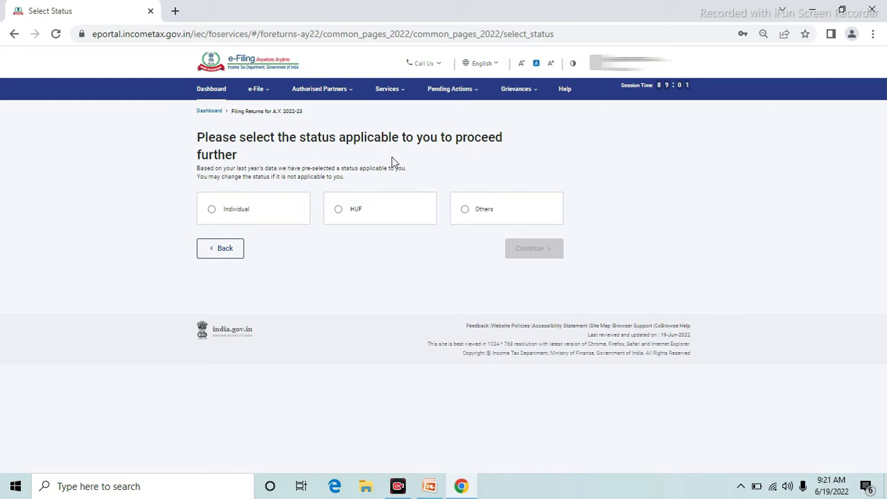
Select Individual status, pick ITR - 1 as the form and proceed with ITR 1
{"action": "left_click", "coordinate": [211, 210]}
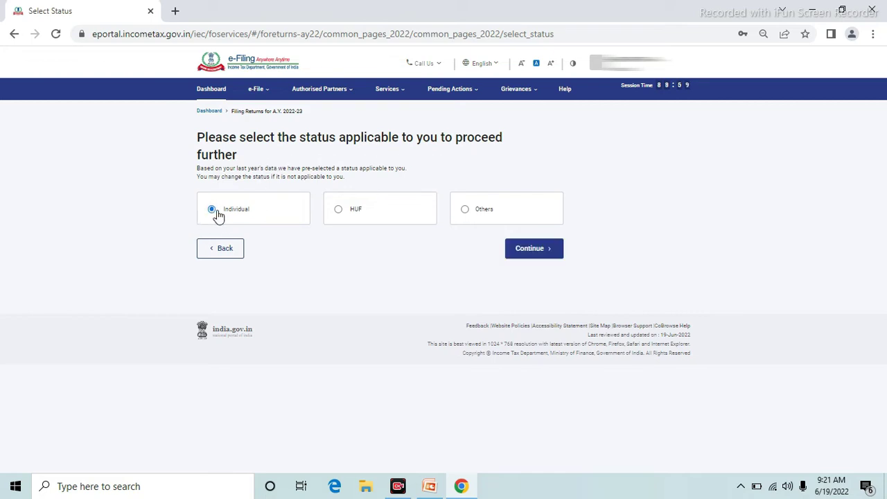
{"action": "left_click", "coordinate": [544, 252]}
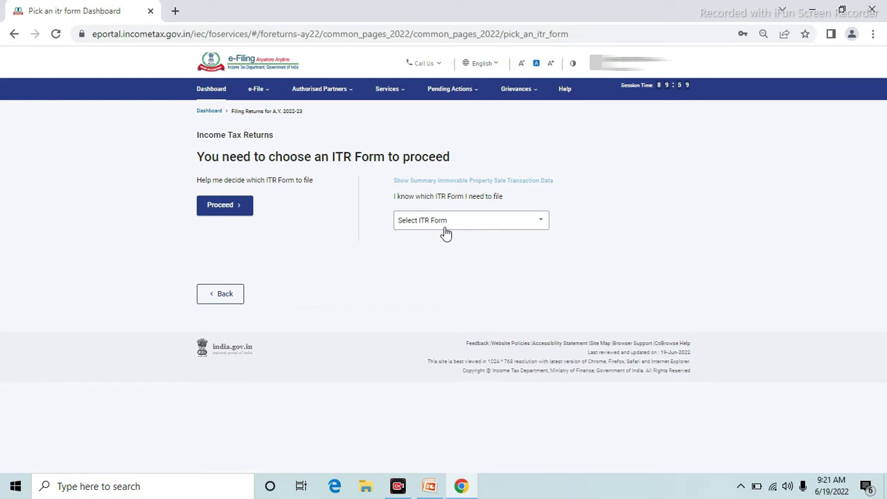
{"action": "left_click", "coordinate": [489, 229]}
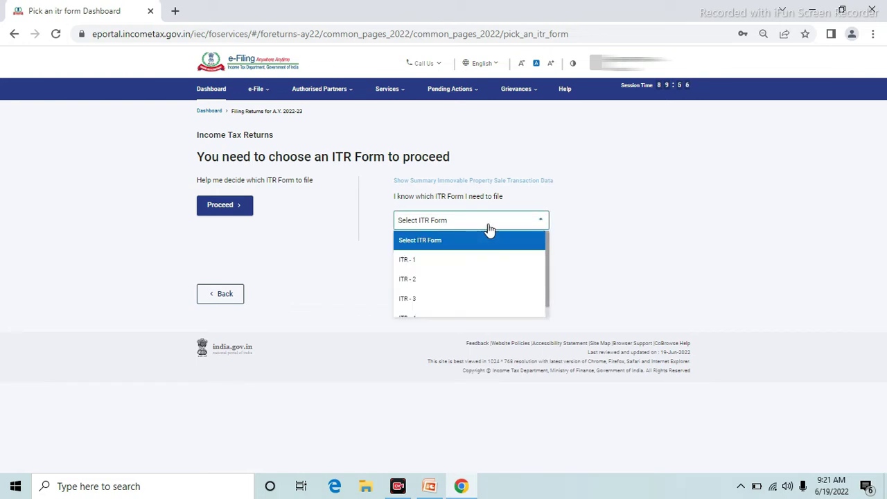
{"action": "left_click", "coordinate": [464, 261]}
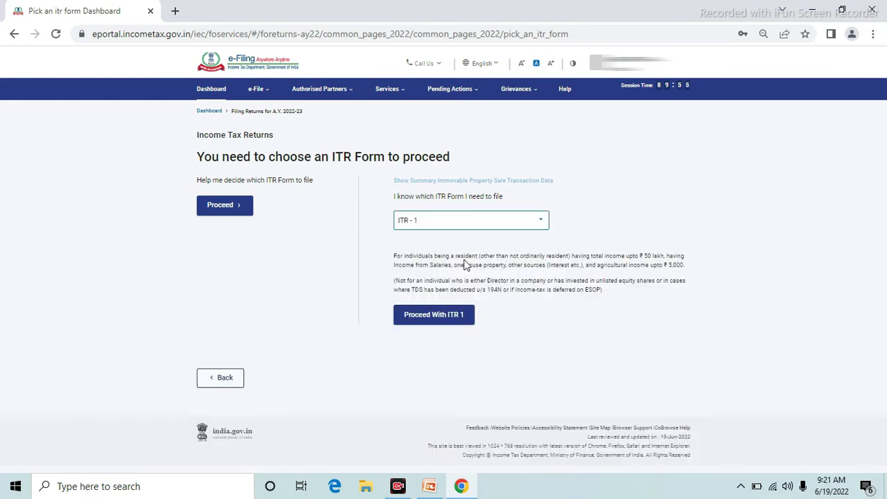
{"action": "left_click", "coordinate": [448, 316]}
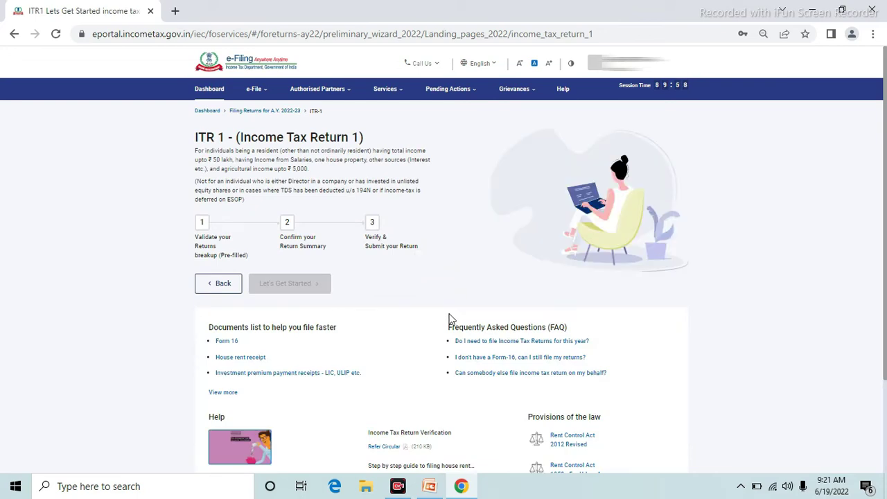
Start the return, choose 'Taxable income is more than basic exemption limit', and acknowledge the pre-filled notice
{"action": "scroll", "coordinate": [450, 318], "scroll_direction": "down", "scroll_amount": 2}
{"action": "scroll", "coordinate": [450, 319], "scroll_direction": "up", "scroll_amount": 2}
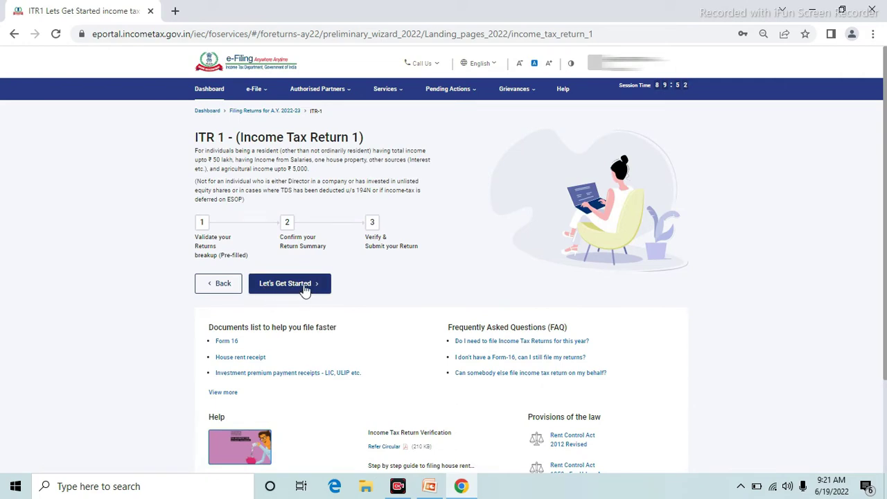
{"action": "left_click", "coordinate": [305, 290]}
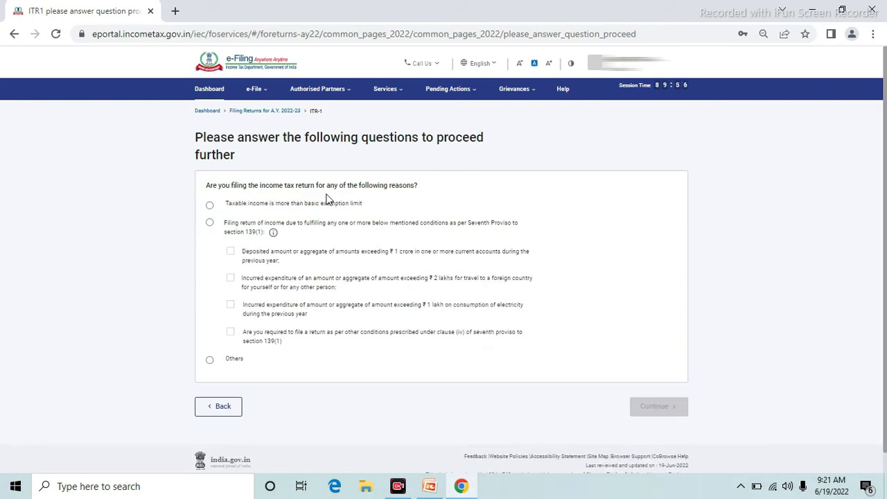
{"action": "left_click", "coordinate": [209, 205]}
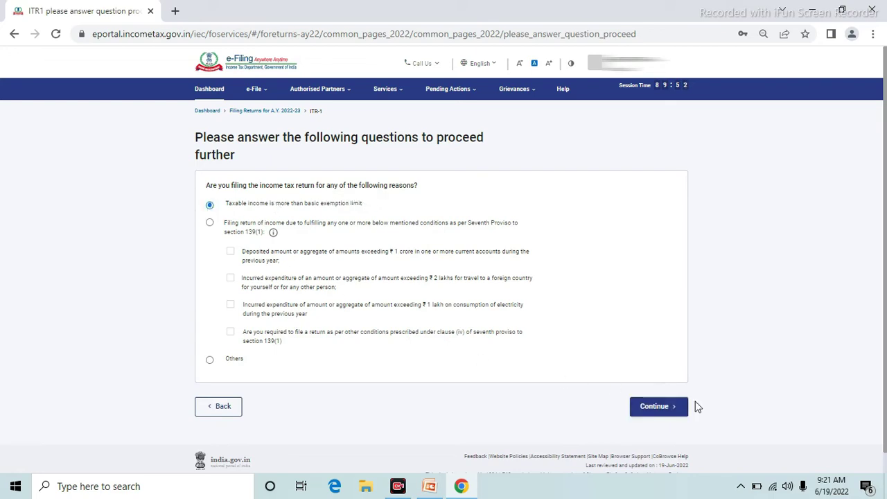
{"action": "left_click", "coordinate": [658, 407]}
{"action": "left_click", "coordinate": [659, 407]}
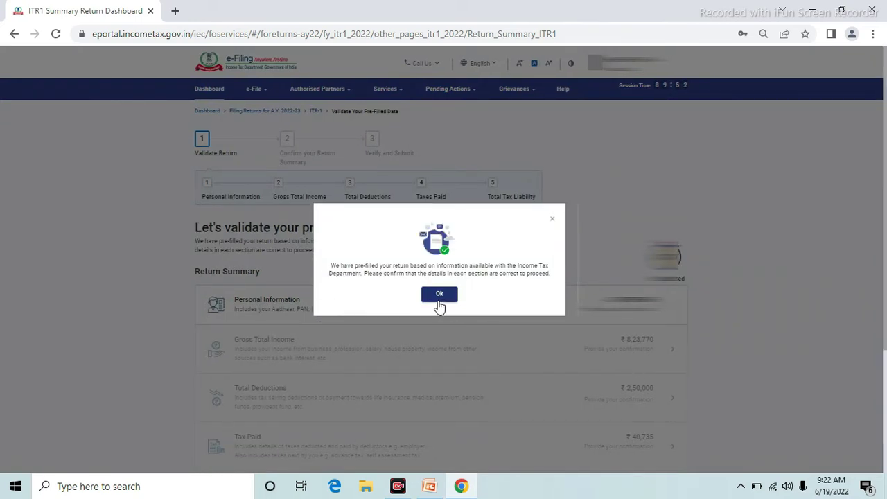
{"action": "left_click", "coordinate": [437, 297]}
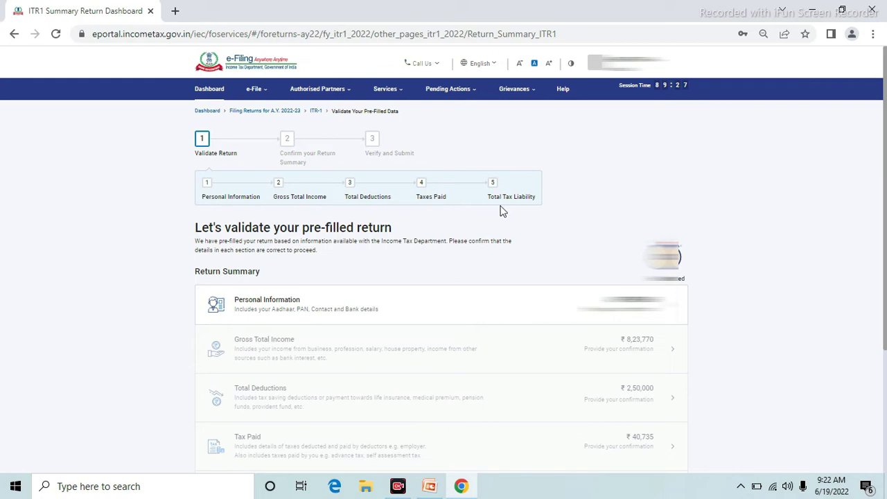
Scroll through the Return Summary to reach the Personal Information section
{"action": "scroll", "coordinate": [362, 212], "scroll_direction": "down", "scroll_amount": 2}
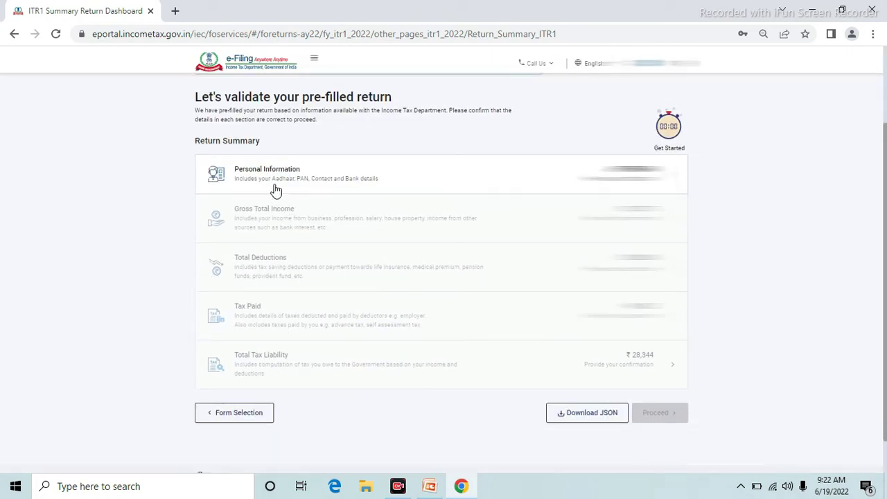
{"action": "scroll", "coordinate": [413, 329], "scroll_direction": "up", "scroll_amount": 1}
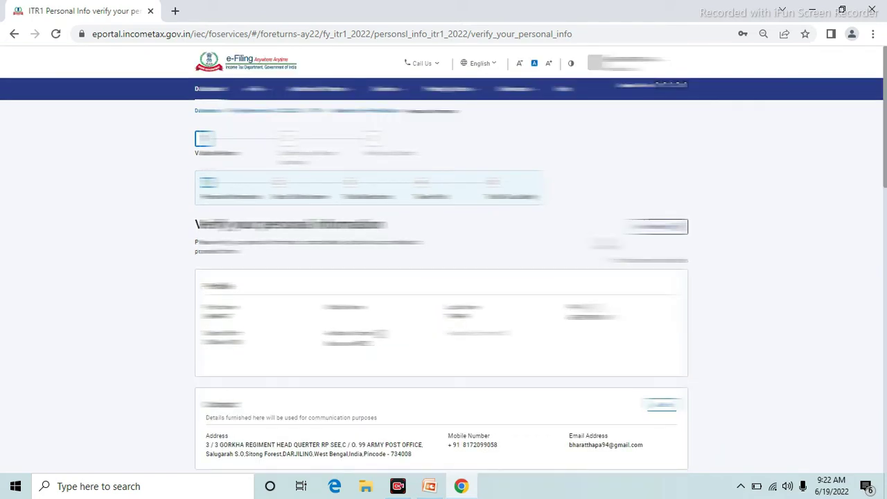
Keep Central Government as the Nature of Employment
{"action": "scroll", "coordinate": [444, 277], "scroll_direction": "down", "scroll_amount": 1}
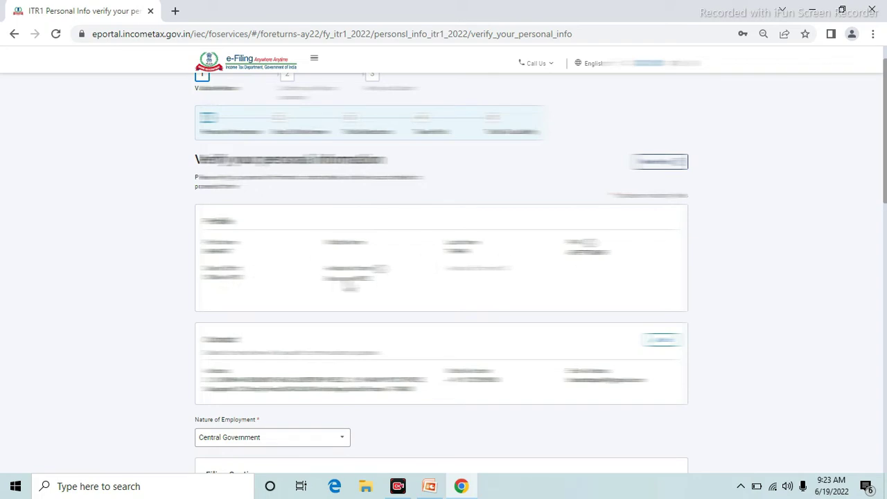
{"action": "scroll", "coordinate": [441, 278], "scroll_direction": "down", "scroll_amount": 2}
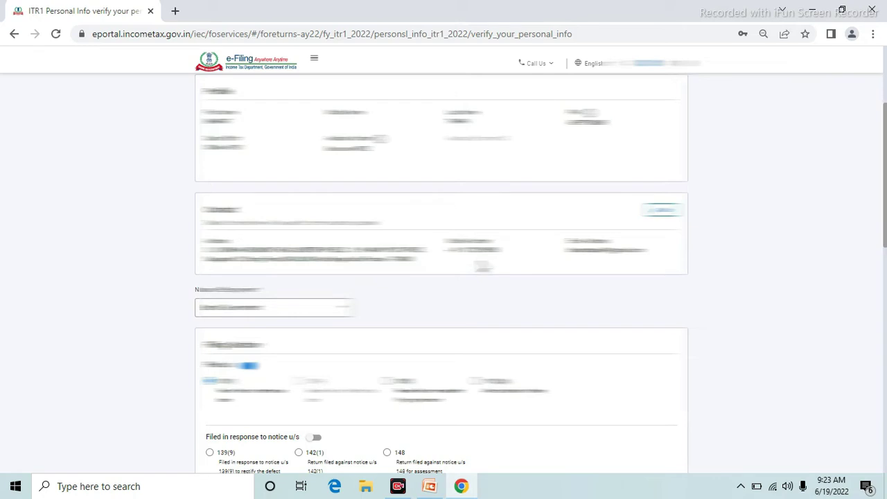
{"action": "scroll", "coordinate": [597, 261], "scroll_direction": "down", "scroll_amount": 2}
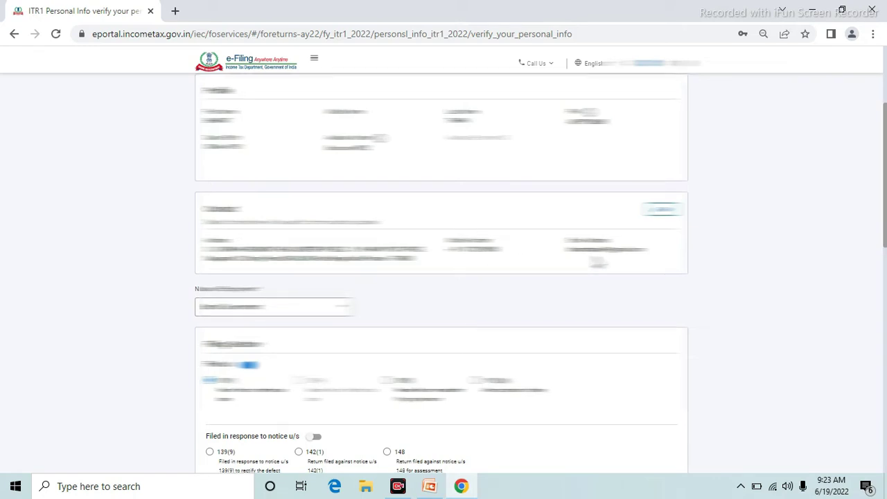
{"action": "scroll", "coordinate": [441, 277], "scroll_direction": "down", "scroll_amount": 1}
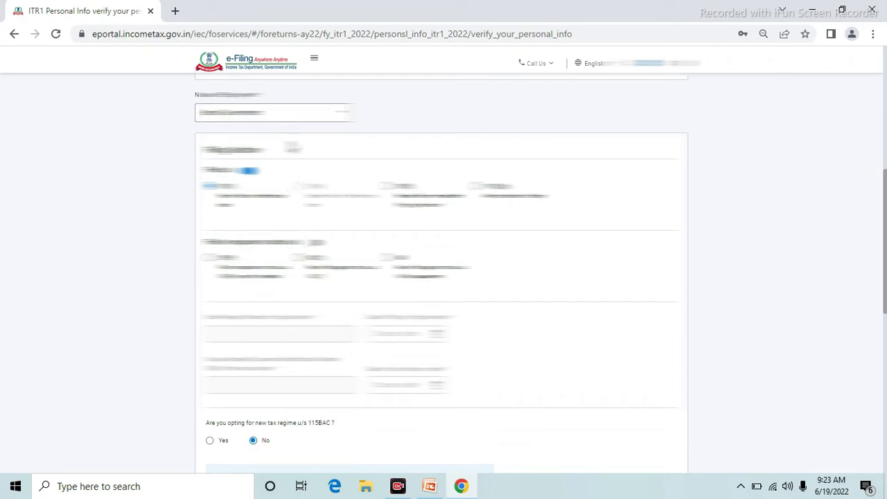
{"action": "left_click", "coordinate": [293, 120]}
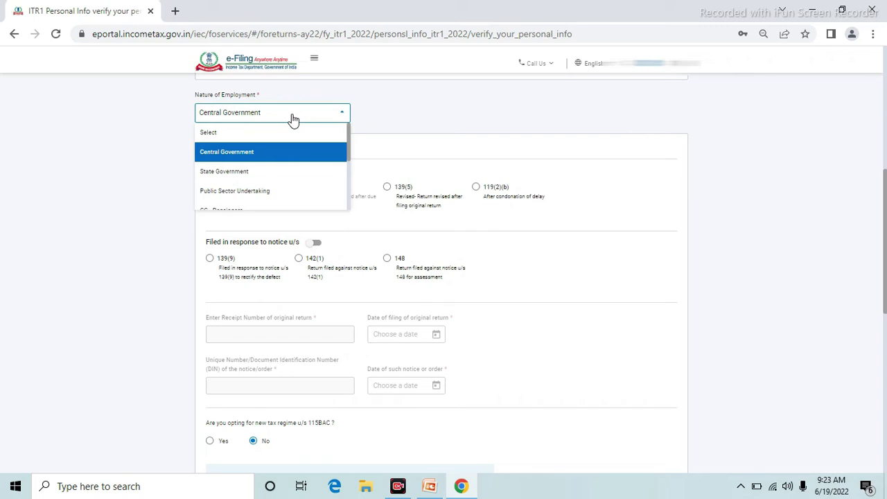
{"action": "left_click", "coordinate": [293, 120]}
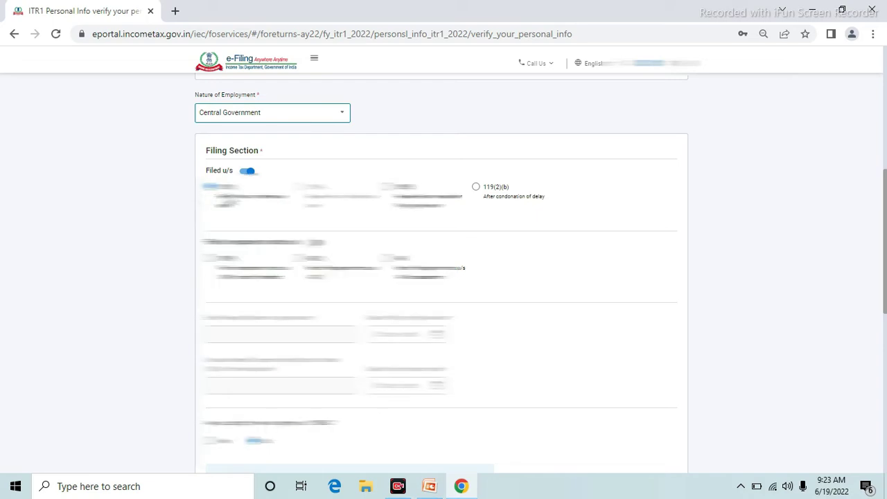
Review down to Bank Details and confirm the Personal Information page
{"action": "scroll", "coordinate": [441, 277], "scroll_direction": "down", "scroll_amount": 5}
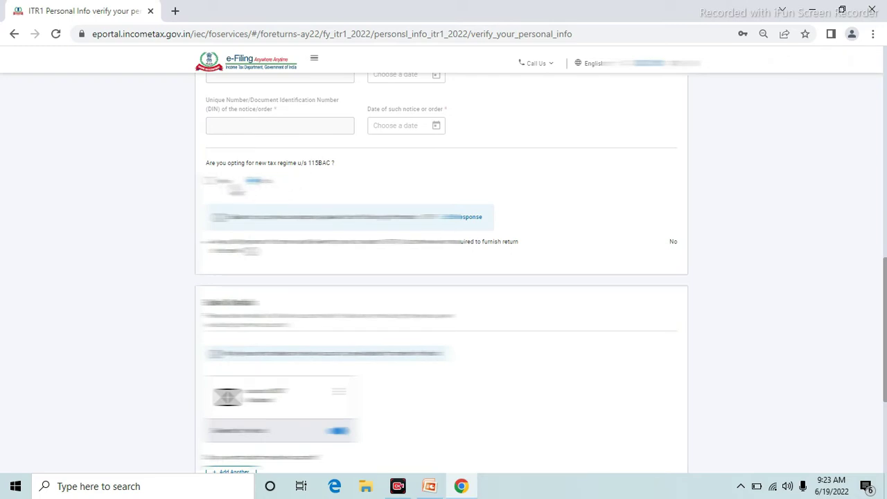
{"action": "scroll", "coordinate": [239, 195], "scroll_direction": "down", "scroll_amount": 2}
{"action": "scroll", "coordinate": [263, 234], "scroll_direction": "down", "scroll_amount": 1}
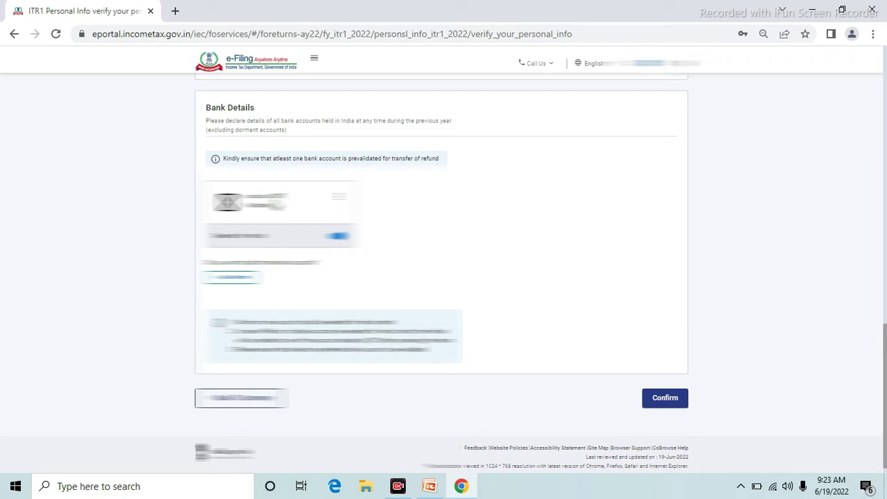
{"action": "scroll", "coordinate": [286, 206], "scroll_direction": "down", "scroll_amount": 1}
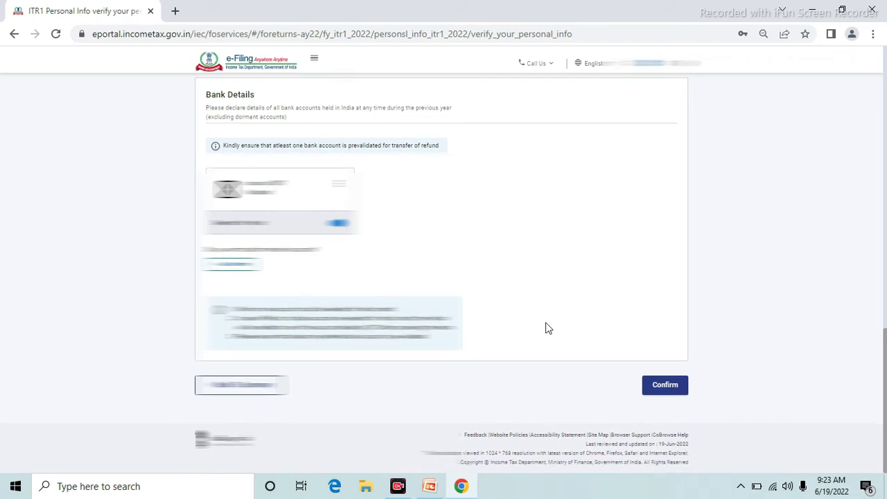
{"action": "left_click", "coordinate": [670, 386]}
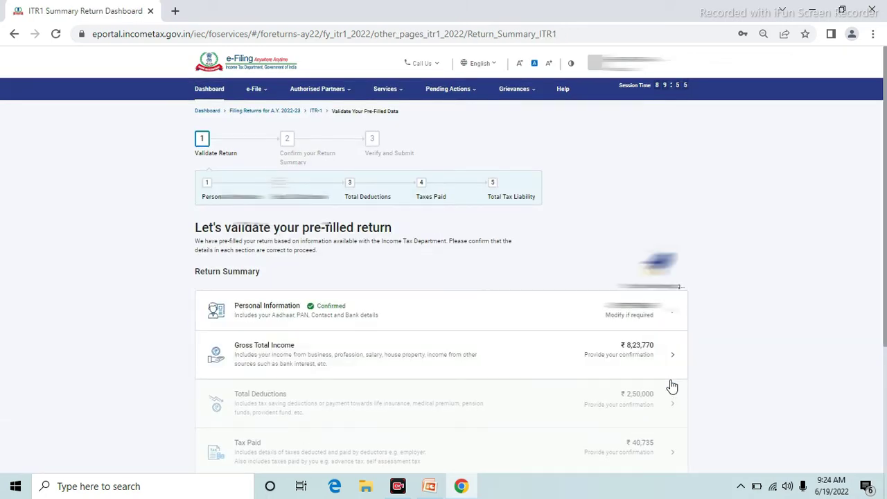
Open the Gross Total Income row from the Return Summary
{"action": "scroll", "coordinate": [670, 386], "scroll_direction": "down", "scroll_amount": 1}
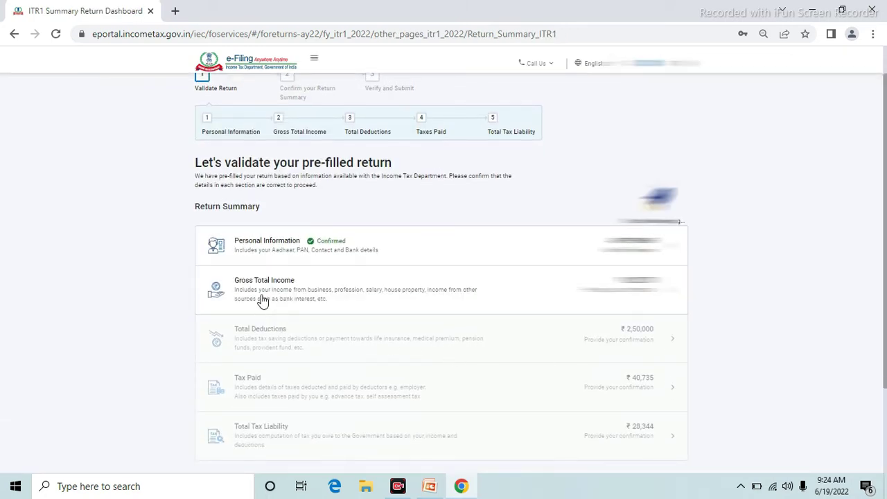
{"action": "scroll", "coordinate": [260, 298], "scroll_direction": "down", "scroll_amount": 2}
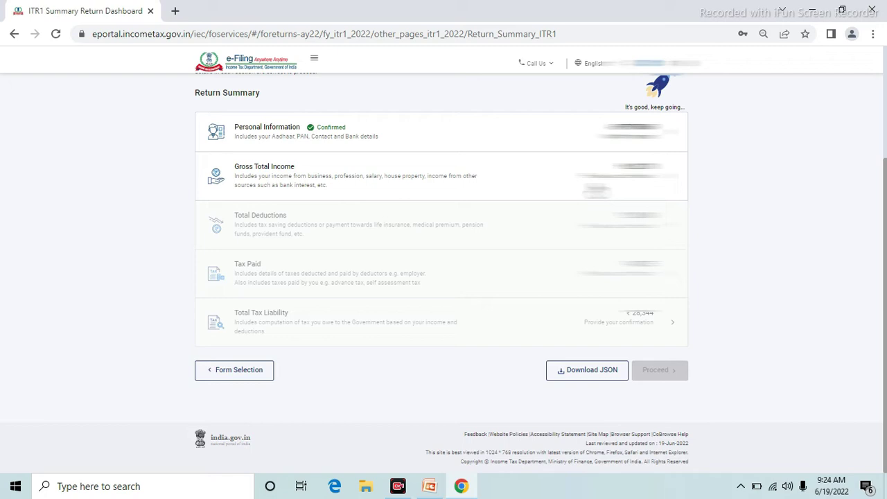
{"action": "left_click", "coordinate": [487, 178]}
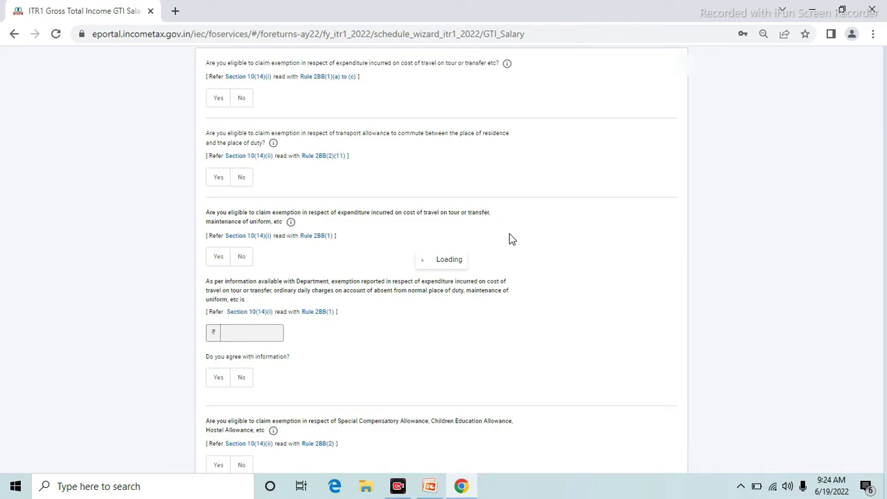
Continue past the salary exemption questions to the income source details page
{"action": "scroll", "coordinate": [511, 239], "scroll_direction": "down", "scroll_amount": 5}
{"action": "scroll", "coordinate": [511, 239], "scroll_direction": "down", "scroll_amount": 1}
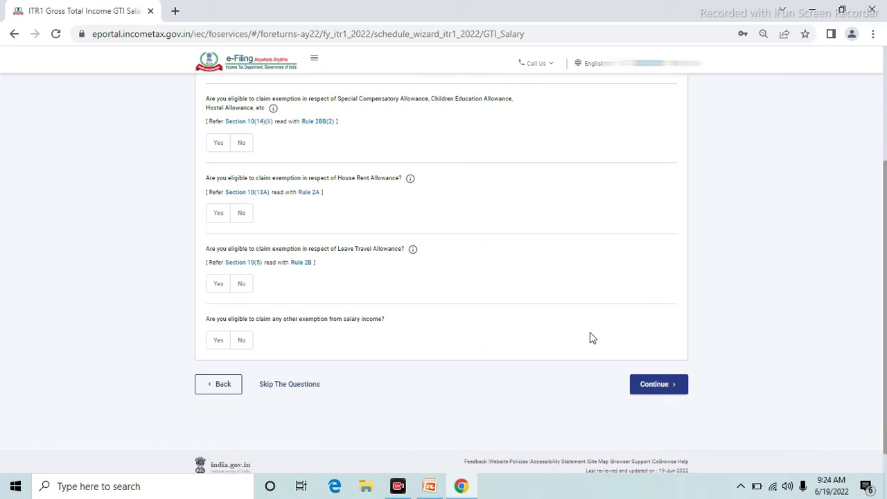
{"action": "left_click", "coordinate": [655, 387]}
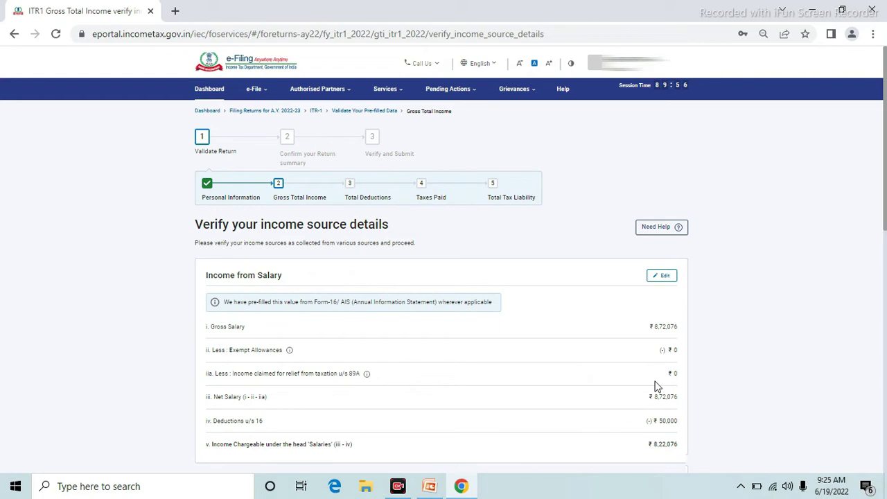
Open Income from Salary for editing, then minimize Chrome to reach the desktop
{"action": "scroll", "coordinate": [538, 311], "scroll_direction": "down", "scroll_amount": 2}
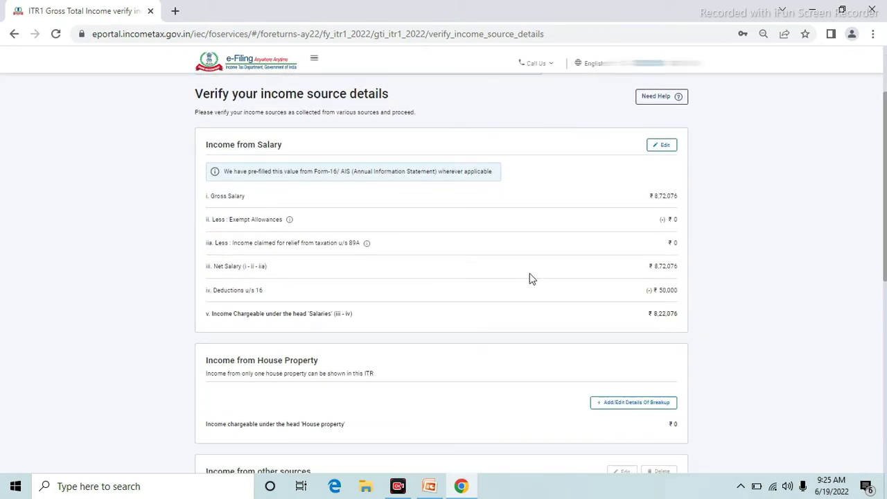
{"action": "left_click", "coordinate": [662, 147]}
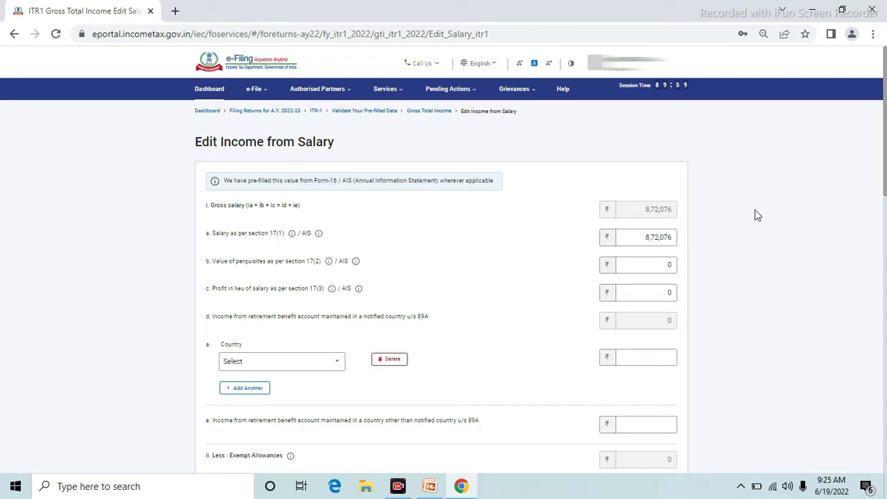
{"action": "left_click", "coordinate": [813, 14]}
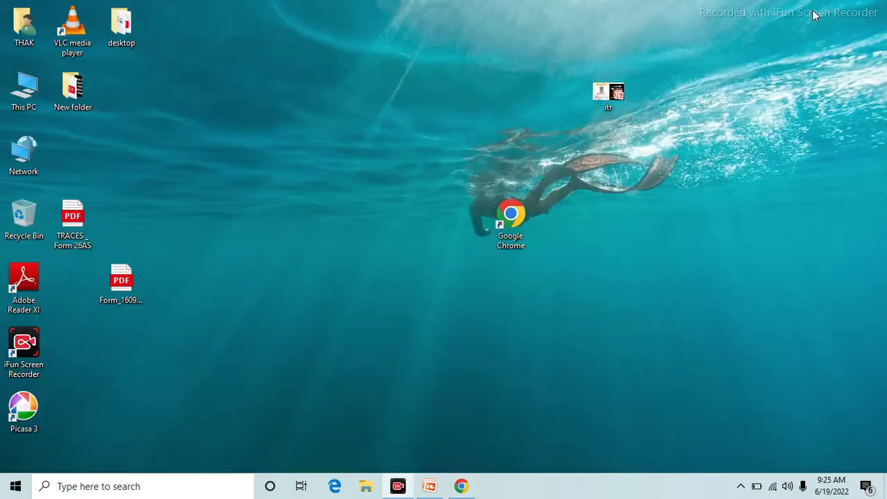
Open the Form 16 PDF on the desktop with Adobe Reader
{"action": "right_click", "coordinate": [117, 288]}
{"action": "mouse_move", "coordinate": [244, 122]}
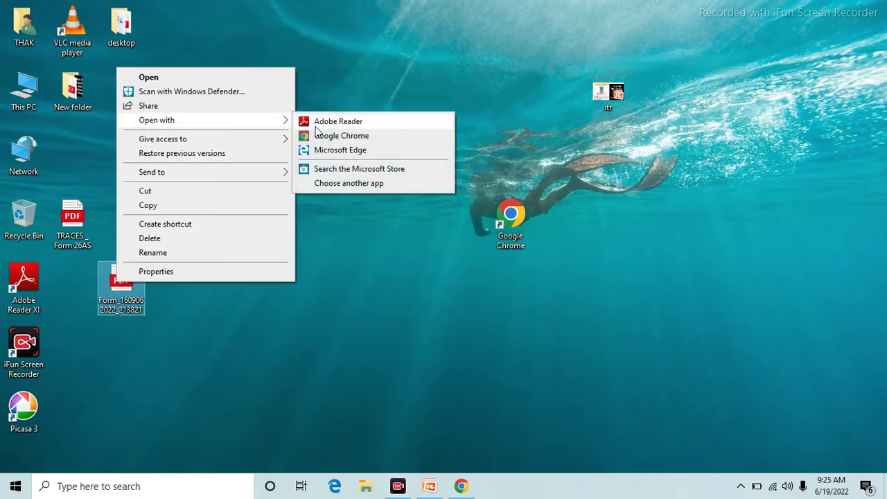
{"action": "left_click", "coordinate": [334, 121]}
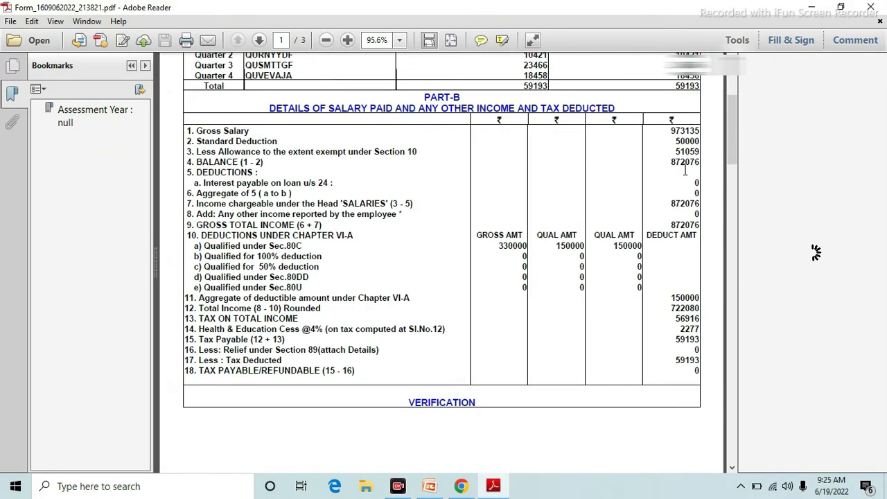
Highlight the 872076 Part-B Balance, dismiss the default-reader panel, and return to Chrome
{"action": "left_click_drag", "start_coordinate": [668, 162], "coordinate": [702, 164]}
{"action": "left_click", "coordinate": [529, 271]}
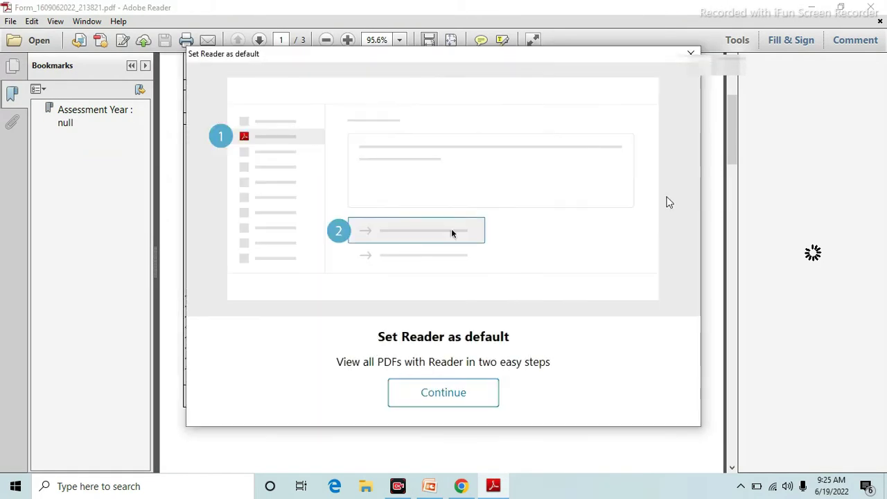
{"action": "left_click", "coordinate": [691, 54]}
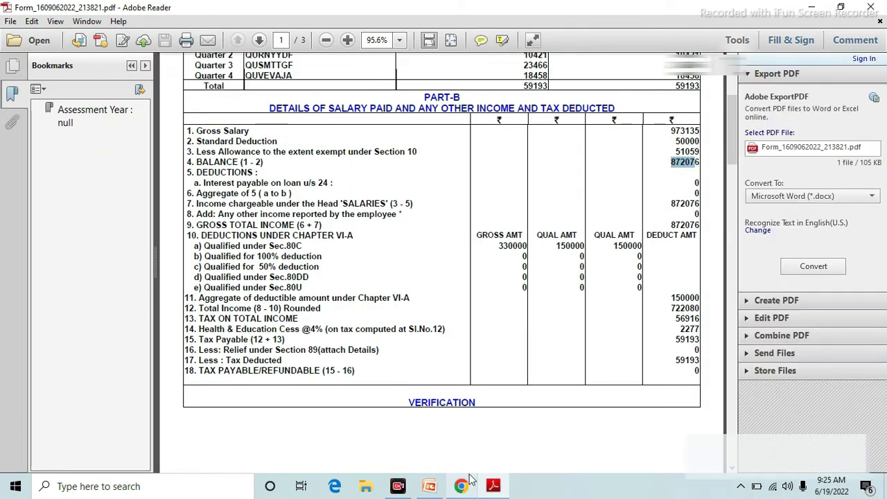
{"action": "left_click", "coordinate": [463, 485]}
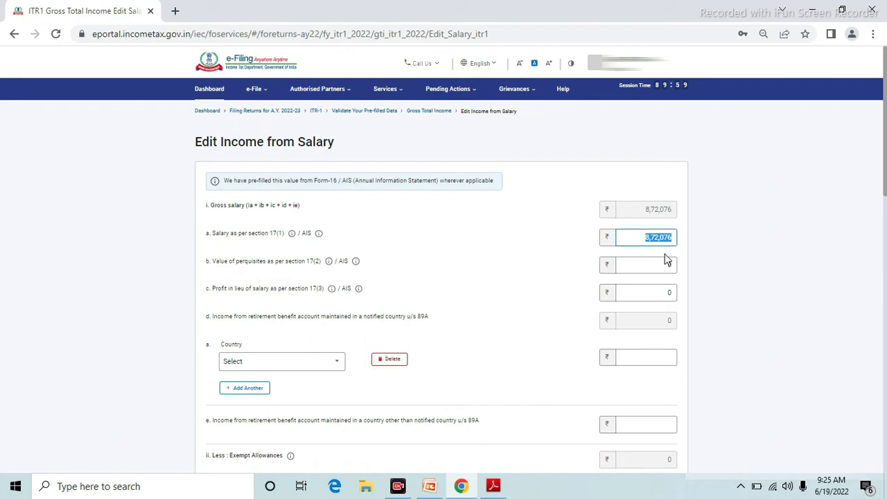
Review the exempt allowance rows, then view PowerPoint slide 2 listing HRA, LTC and 10(14) allowances
{"action": "scroll", "coordinate": [665, 260], "scroll_direction": "down", "scroll_amount": 2}
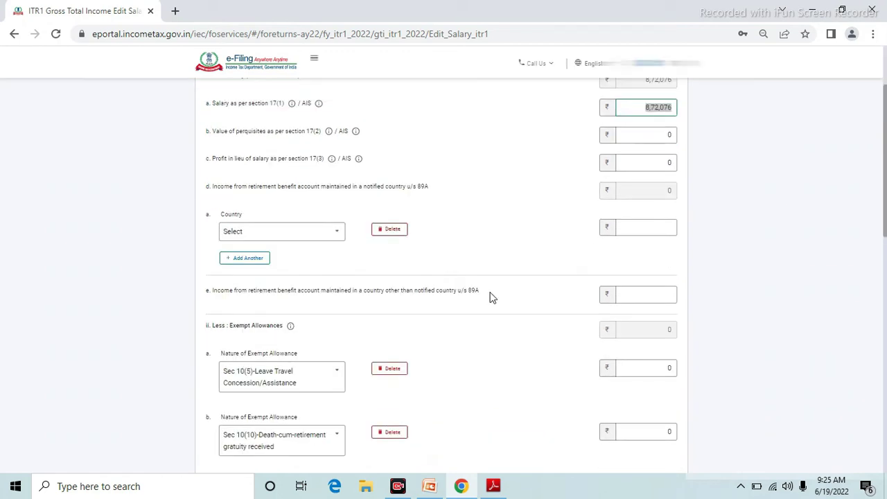
{"action": "scroll", "coordinate": [415, 301], "scroll_direction": "down", "scroll_amount": 1}
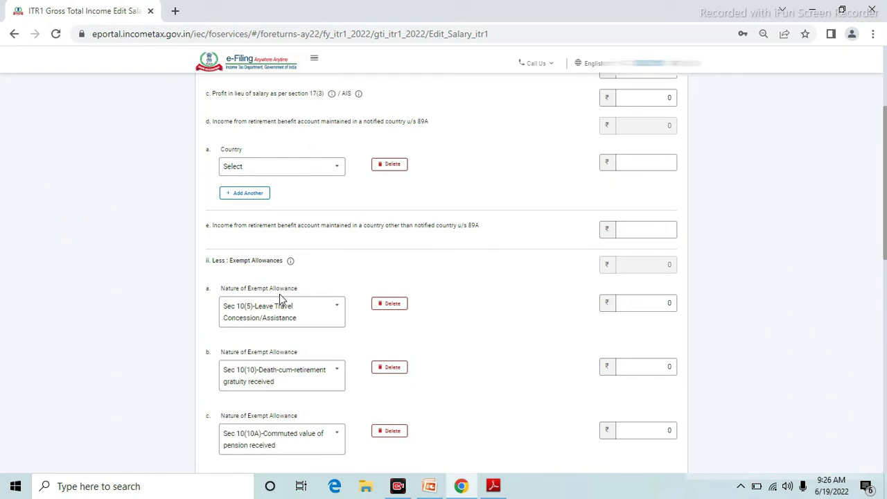
{"action": "scroll", "coordinate": [280, 295], "scroll_direction": "down", "scroll_amount": 2}
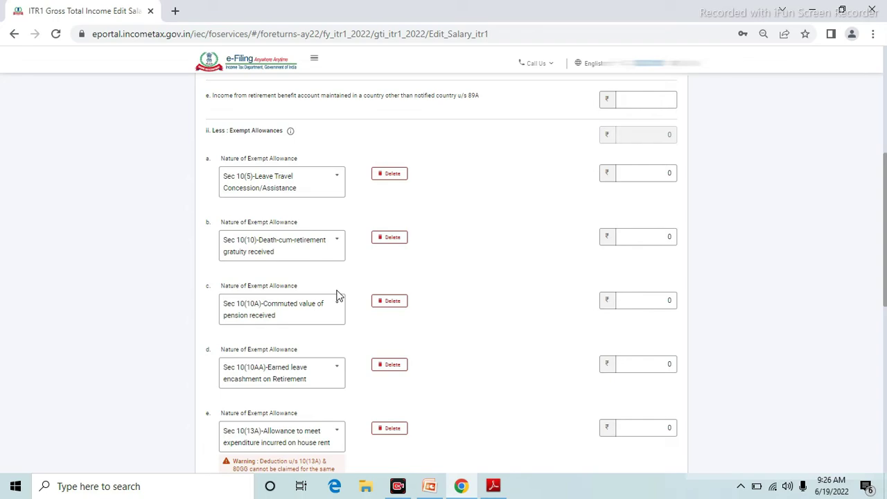
{"action": "left_click", "coordinate": [429, 486]}
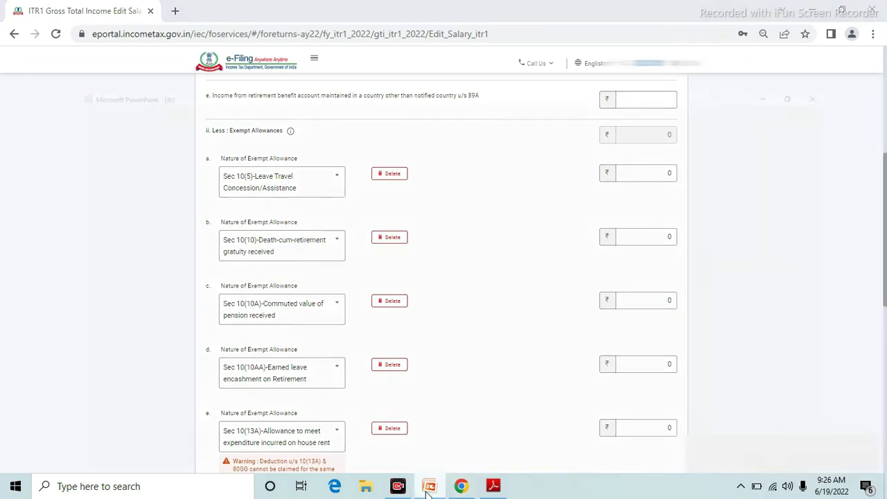
{"action": "left_click", "coordinate": [131, 208]}
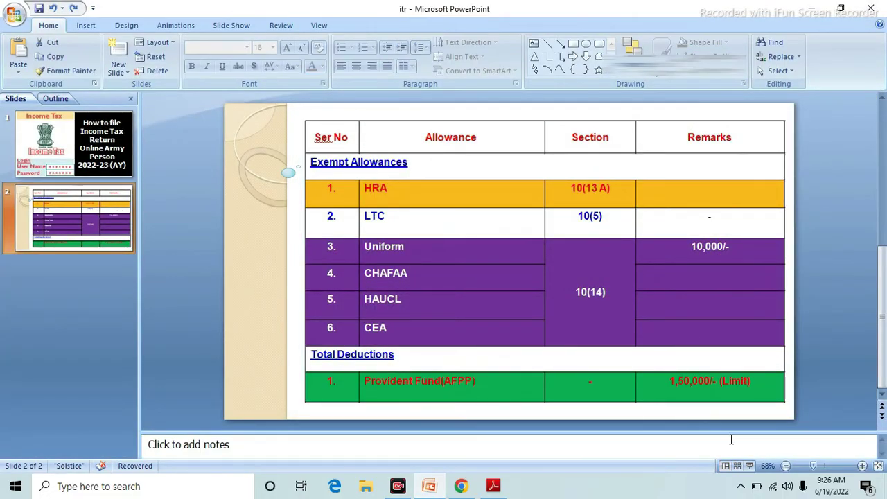
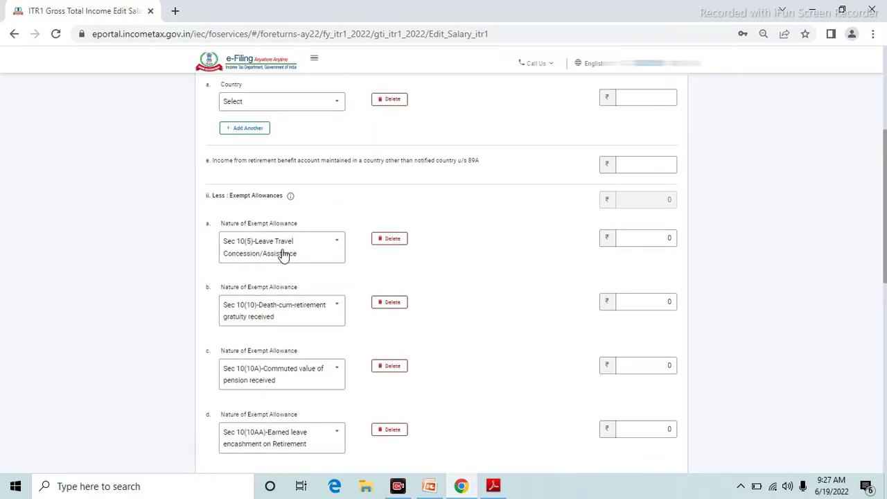
Delete the zero-value 10(5), 10(10), 10(10A) and 10(10AA) allowance rows, keeping only Sec 10(13A)
{"action": "left_click", "coordinate": [386, 239]}
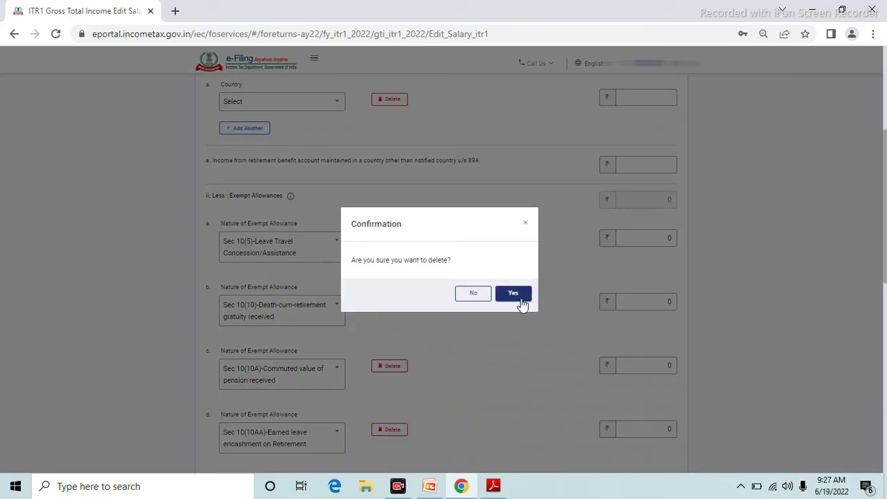
{"action": "left_click", "coordinate": [518, 298]}
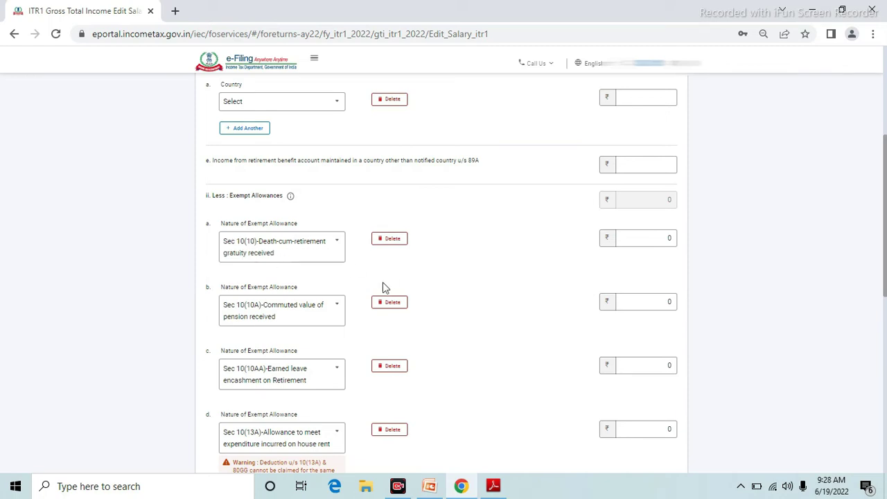
{"action": "left_click", "coordinate": [393, 243]}
{"action": "left_click", "coordinate": [515, 301]}
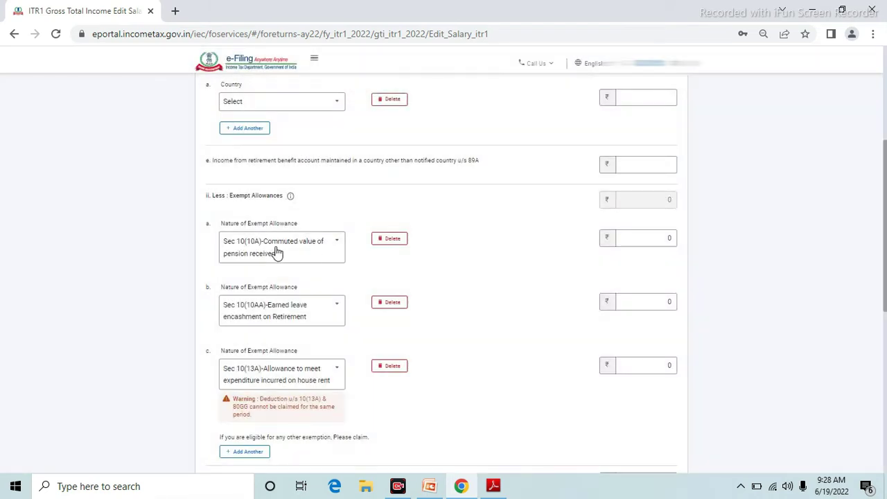
{"action": "left_click", "coordinate": [392, 247]}
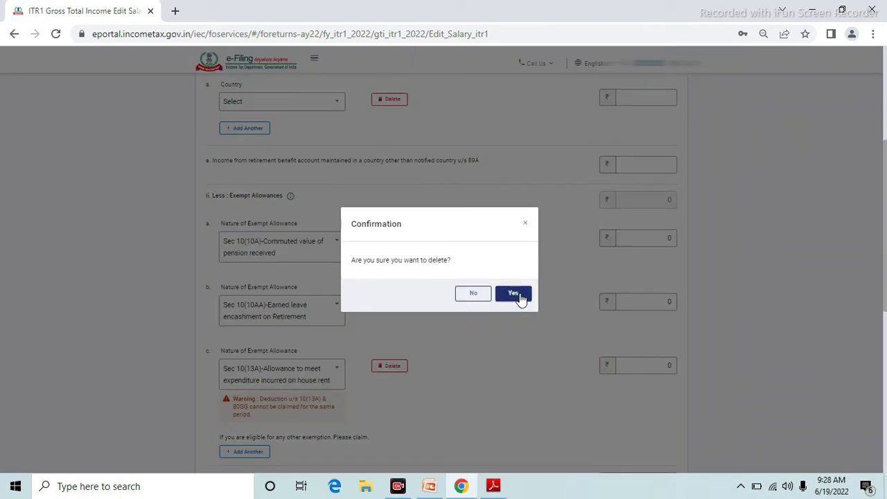
{"action": "left_click", "coordinate": [519, 296]}
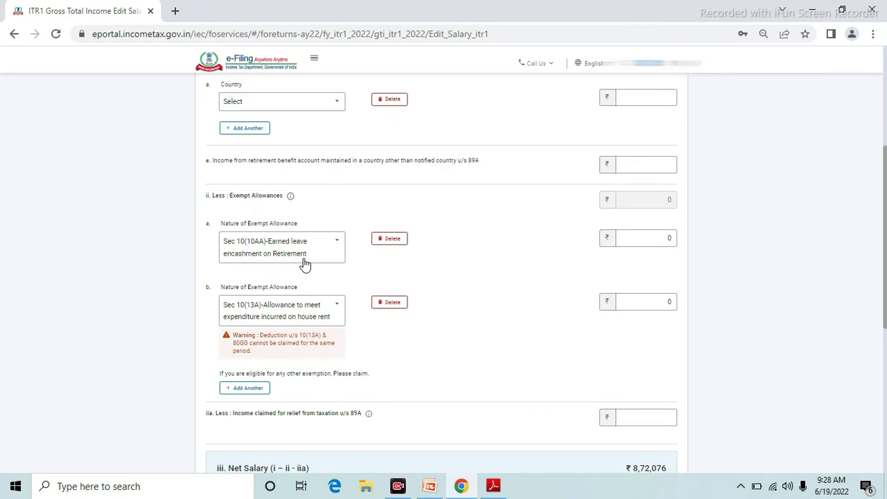
{"action": "left_click", "coordinate": [393, 242]}
{"action": "left_click", "coordinate": [514, 295]}
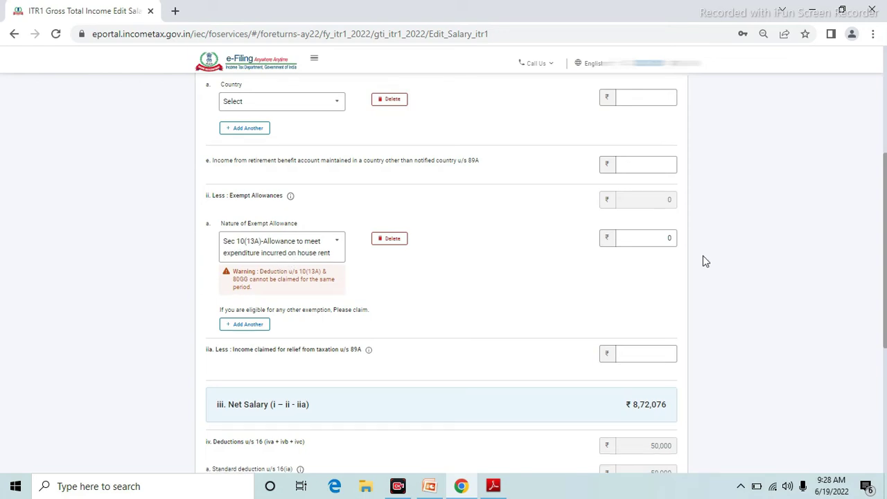
{"action": "left_click", "coordinate": [661, 238]}
Enter 59,637 as the Sec 10(13A) house rent allowance amount
{"action": "key", "text": "BackSpace"}
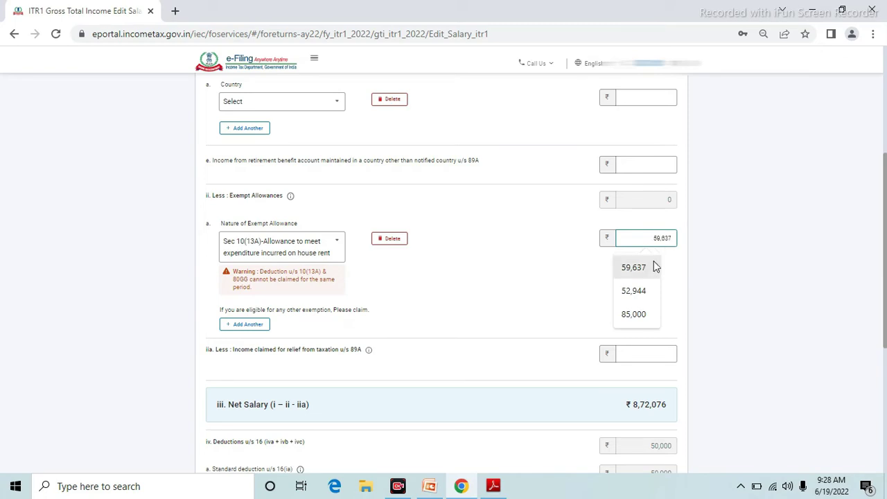
{"action": "left_click", "coordinate": [652, 266]}
{"action": "scroll", "coordinate": [652, 264], "scroll_direction": "down", "scroll_amount": 1}
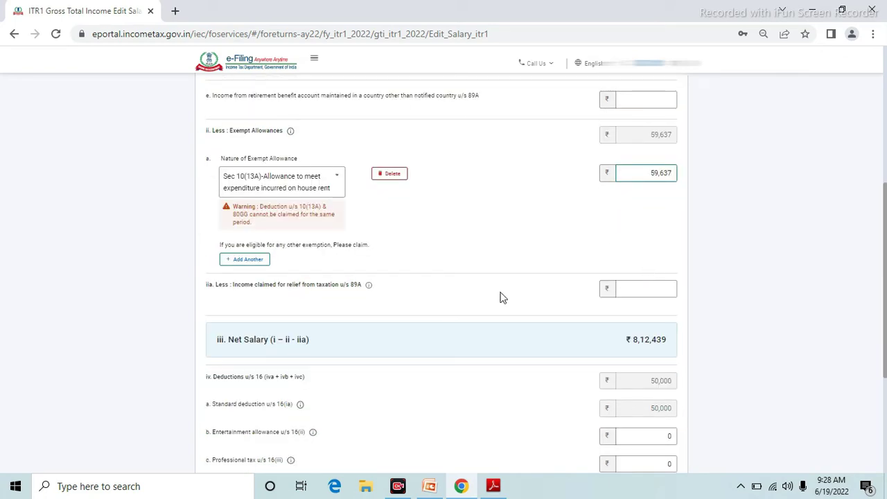
Add a Sec 10(14)(i) prescribed allowances entry of 37,000
{"action": "left_click", "coordinate": [249, 260]}
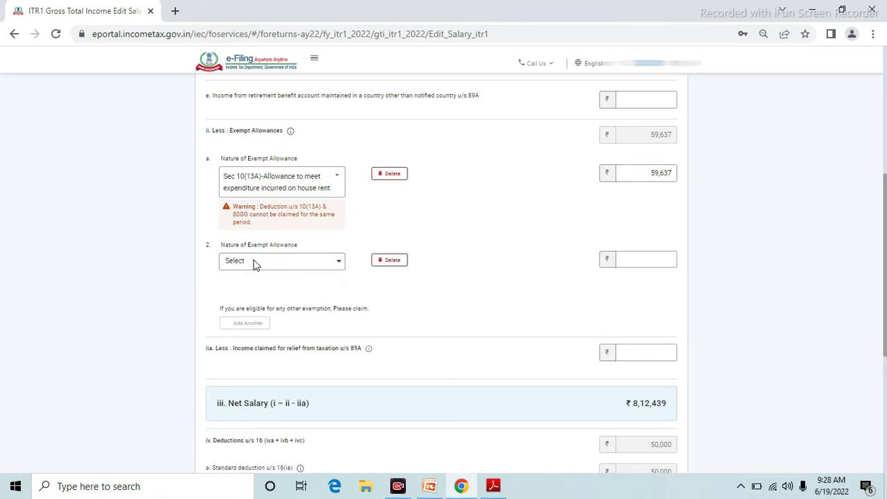
{"action": "left_click", "coordinate": [324, 265]}
{"action": "scroll", "coordinate": [305, 269], "scroll_direction": "down", "scroll_amount": 3}
{"action": "scroll", "coordinate": [265, 170], "scroll_direction": "down", "scroll_amount": 1}
{"action": "scroll", "coordinate": [265, 170], "scroll_direction": "down", "scroll_amount": 4}
{"action": "scroll", "coordinate": [264, 170], "scroll_direction": "down", "scroll_amount": 2}
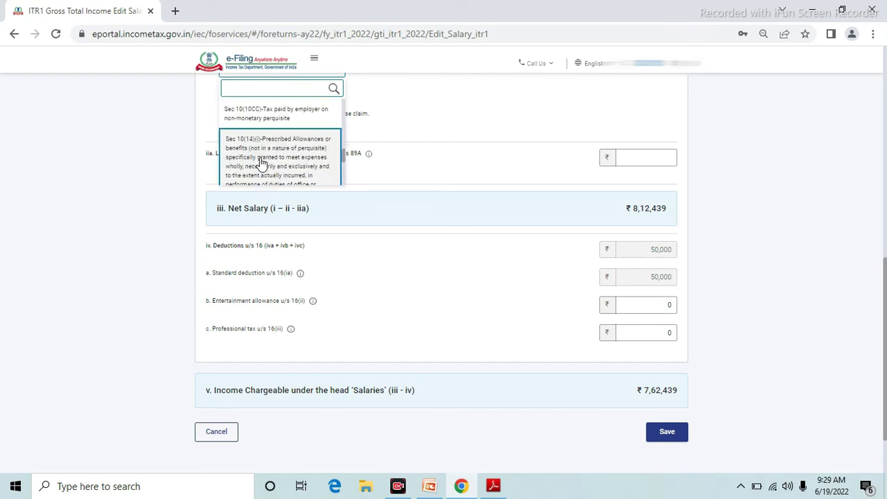
{"action": "left_click", "coordinate": [265, 182]}
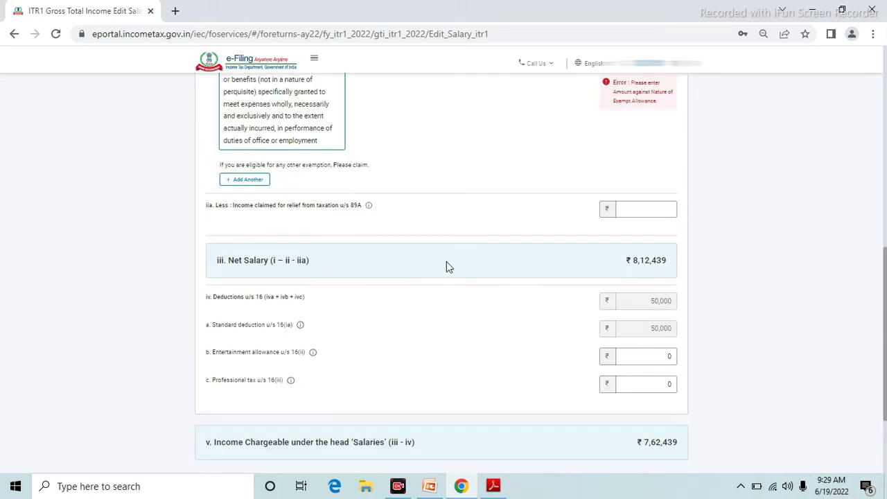
{"action": "scroll", "coordinate": [446, 262], "scroll_direction": "up", "scroll_amount": 2}
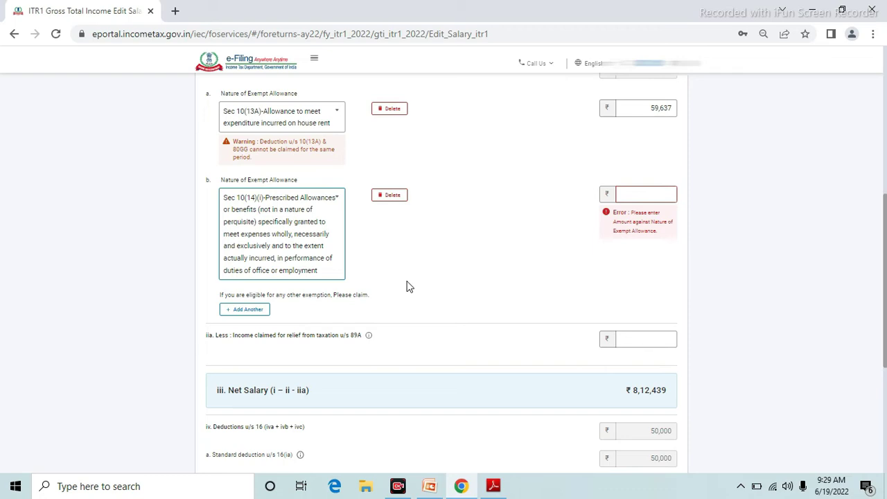
{"action": "left_click", "coordinate": [644, 196]}
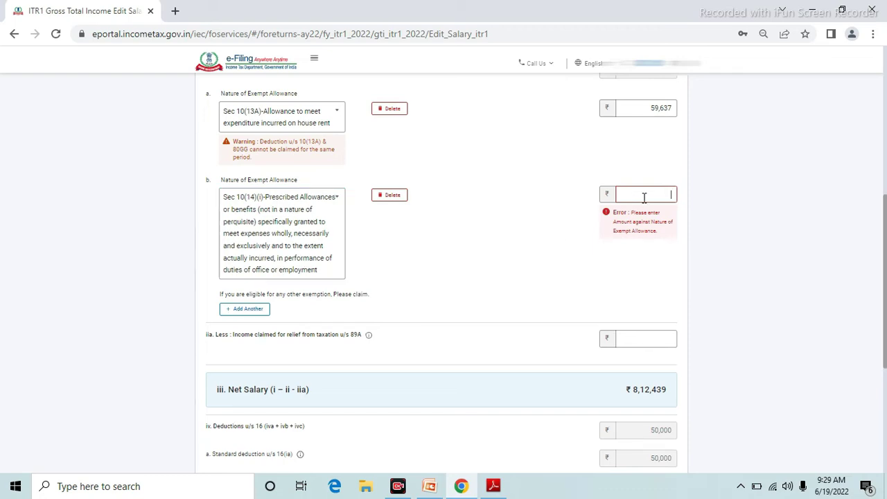
{"action": "type", "text": "37000"}
{"action": "left_click", "coordinate": [642, 337]}
Save the salary details, bringing exempt allowances to 96,637 and chargeable salary to 7,25,439
{"action": "scroll", "coordinate": [640, 317], "scroll_direction": "up", "scroll_amount": 2}
{"action": "scroll", "coordinate": [640, 316], "scroll_direction": "up", "scroll_amount": 1}
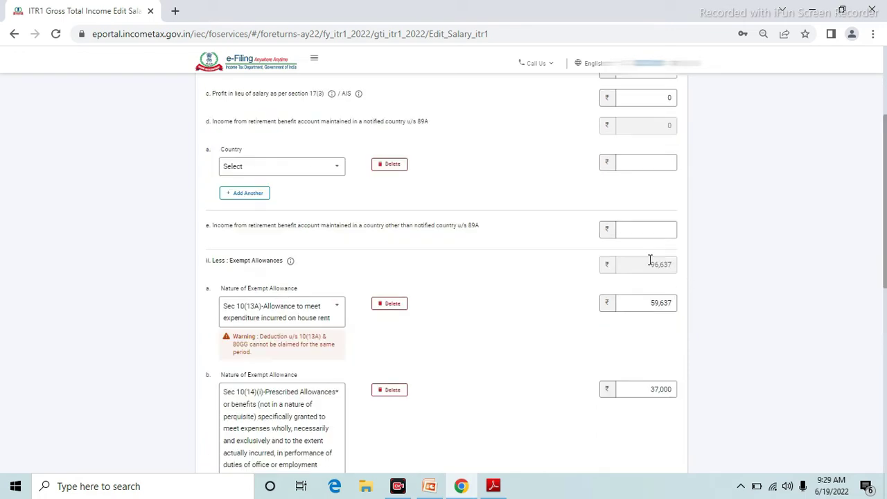
{"action": "scroll", "coordinate": [650, 257], "scroll_direction": "down", "scroll_amount": 5}
{"action": "scroll", "coordinate": [649, 262], "scroll_direction": "up", "scroll_amount": 1}
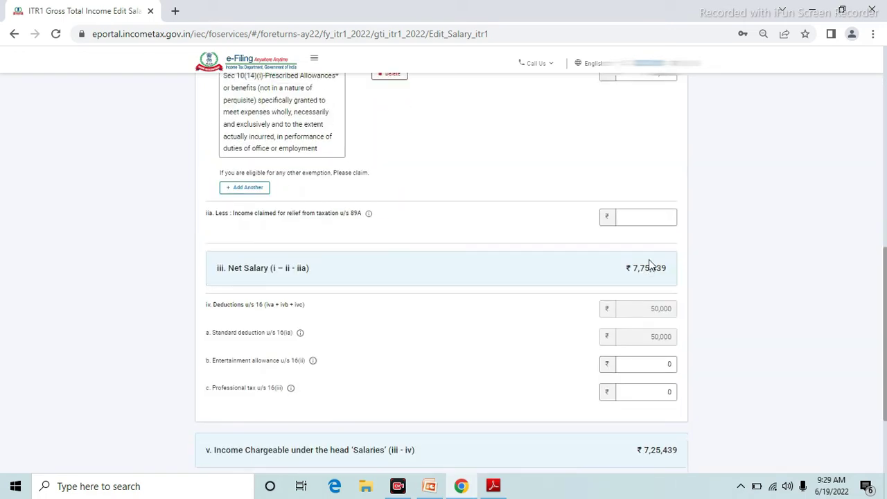
{"action": "scroll", "coordinate": [283, 267], "scroll_direction": "down", "scroll_amount": 2}
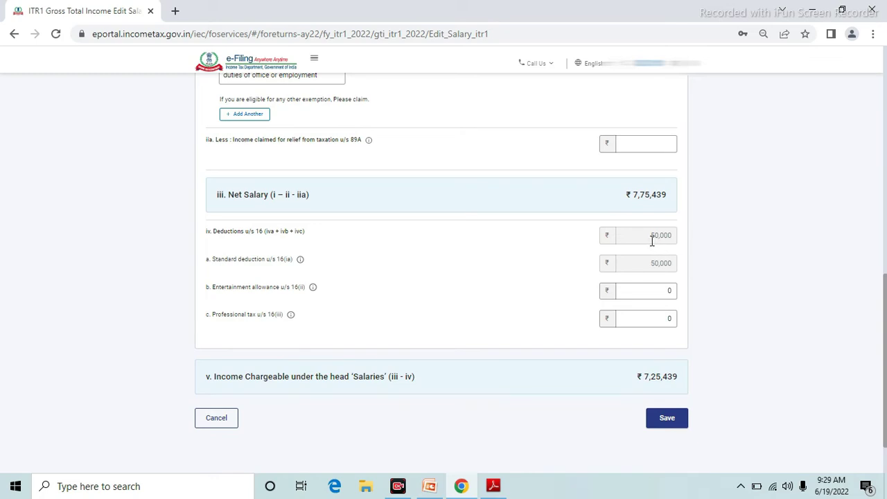
{"action": "scroll", "coordinate": [651, 240], "scroll_direction": "down", "scroll_amount": 1}
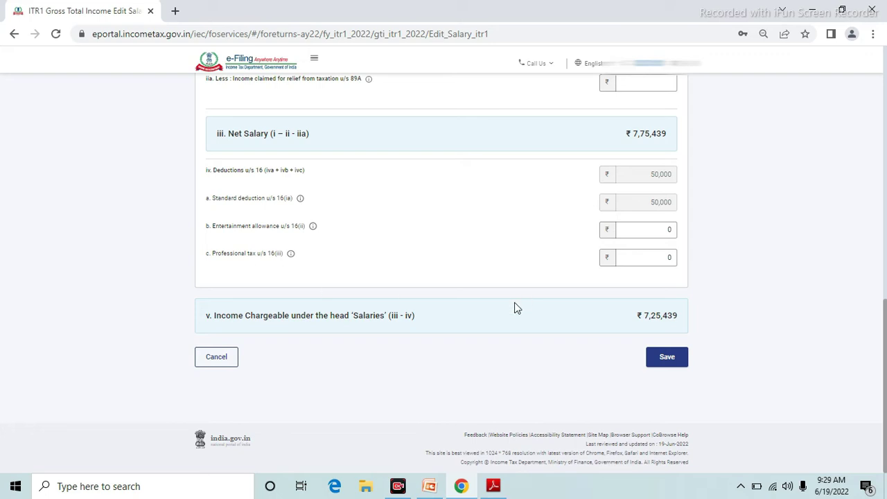
{"action": "scroll", "coordinate": [514, 307], "scroll_direction": "up", "scroll_amount": 2}
{"action": "scroll", "coordinate": [514, 308], "scroll_direction": "down", "scroll_amount": 2}
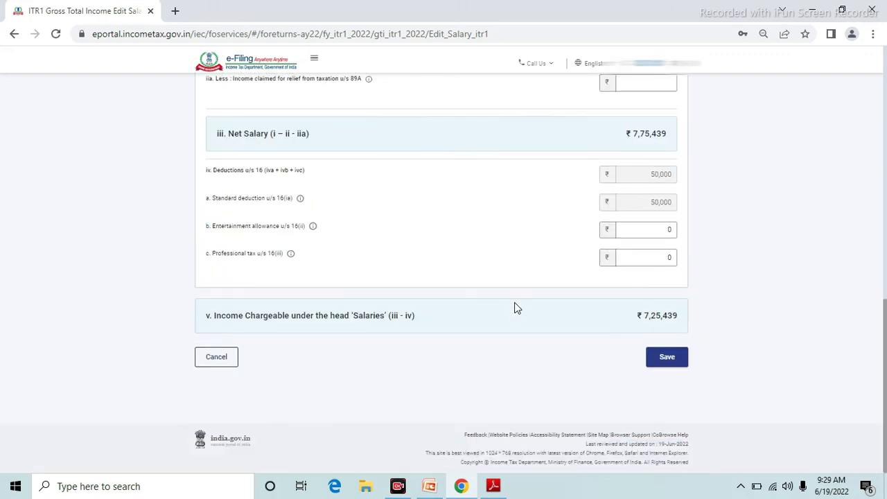
{"action": "left_click", "coordinate": [666, 360]}
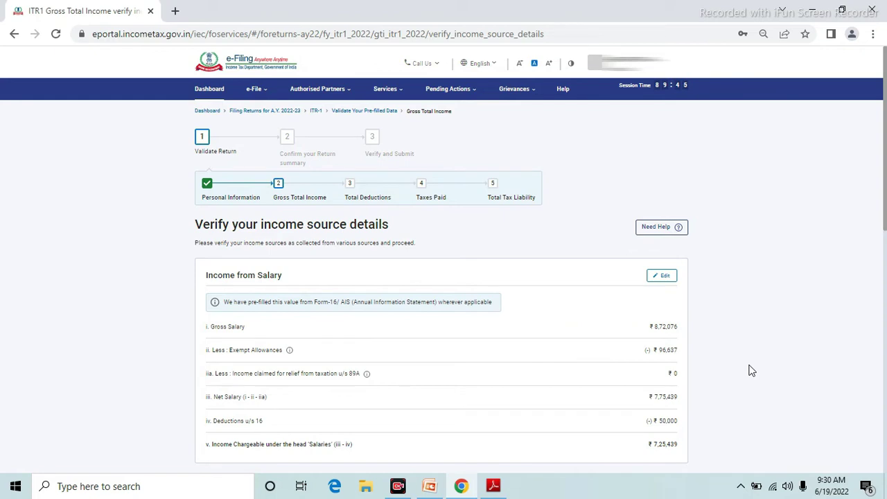
Confirm the verified income source details and return to the ITR-1 return summary
{"action": "scroll", "coordinate": [751, 370], "scroll_direction": "down", "scroll_amount": 10}
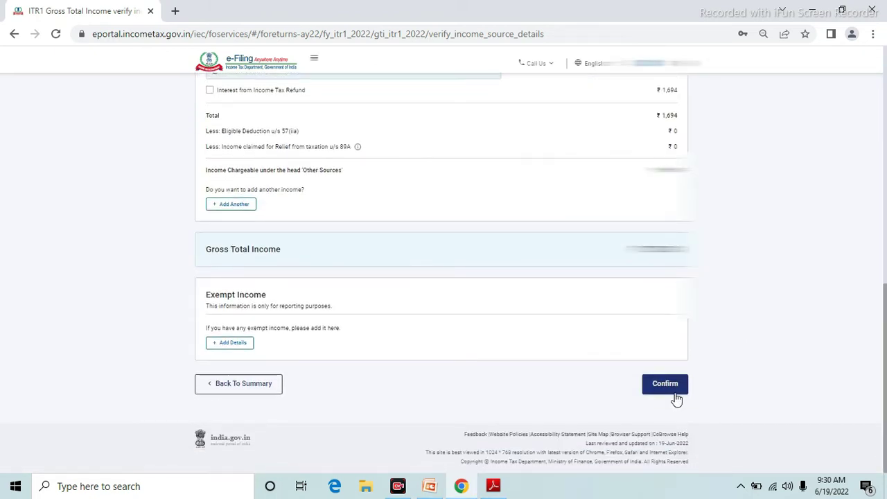
{"action": "left_click", "coordinate": [676, 400]}
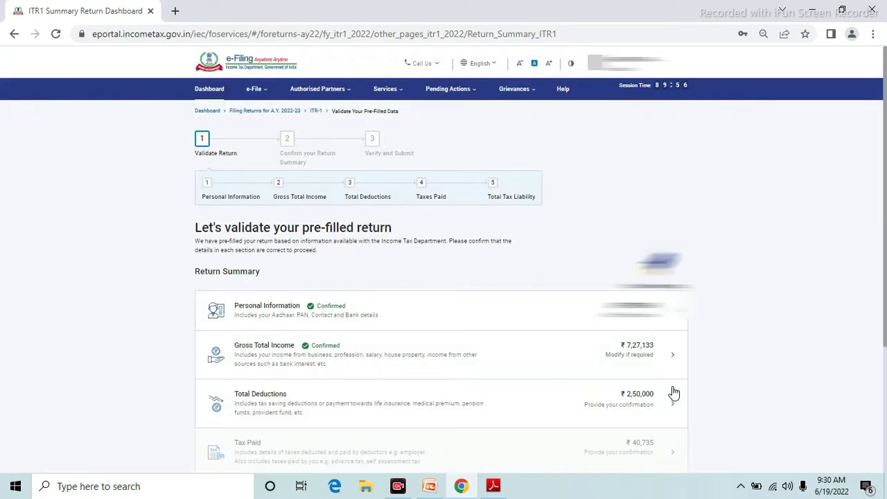
{"action": "scroll", "coordinate": [669, 391], "scroll_direction": "down", "scroll_amount": 1}
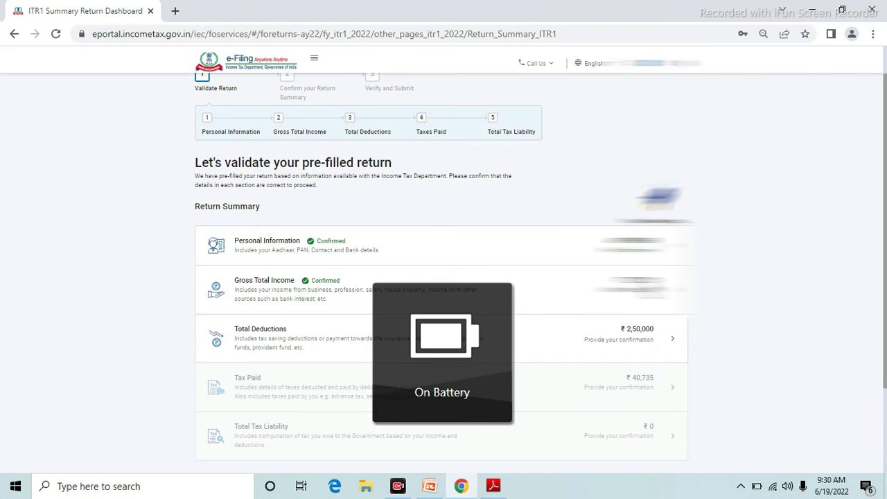
{"action": "scroll", "coordinate": [477, 298], "scroll_direction": "down", "scroll_amount": 1}
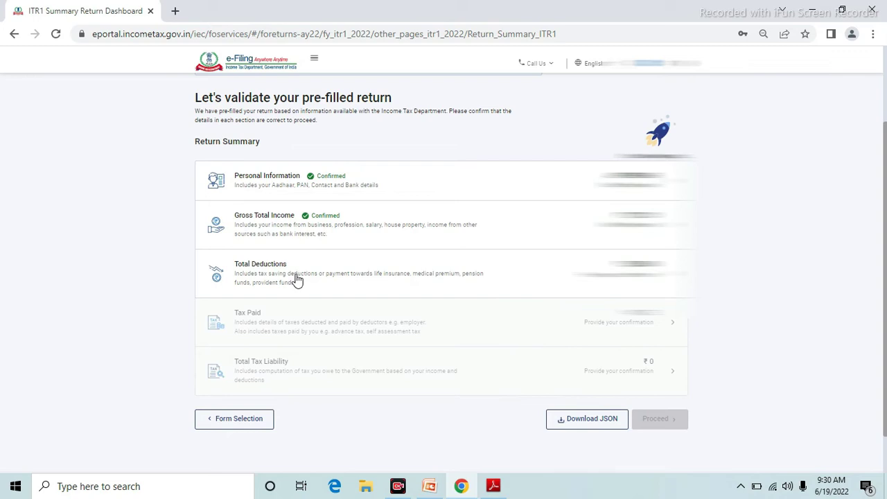
Open Total Deductions and review the questions, noting the prefilled 1,50,000 Section 80C amount
{"action": "left_click", "coordinate": [554, 277]}
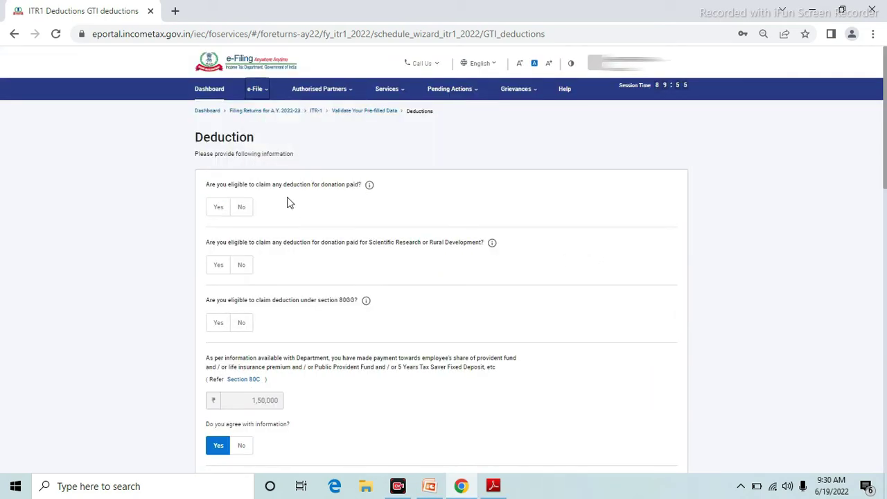
{"action": "scroll", "coordinate": [355, 200], "scroll_direction": "down", "scroll_amount": 1}
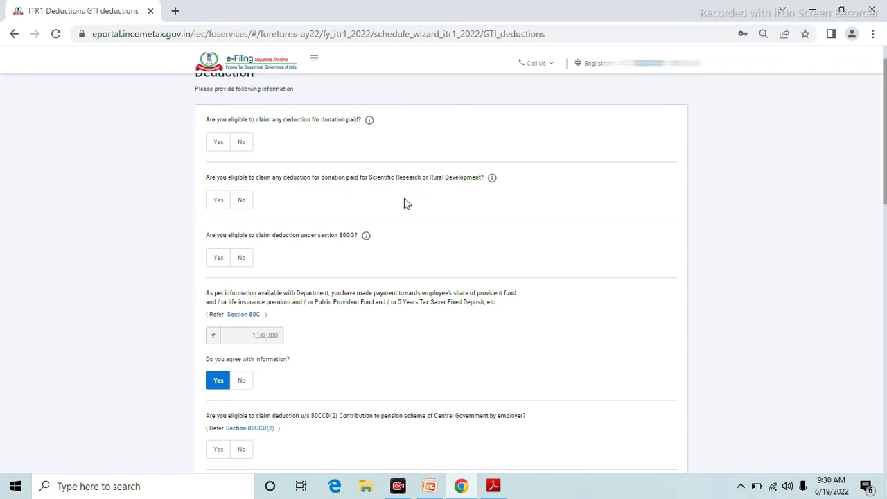
{"action": "scroll", "coordinate": [256, 203], "scroll_direction": "down", "scroll_amount": 1}
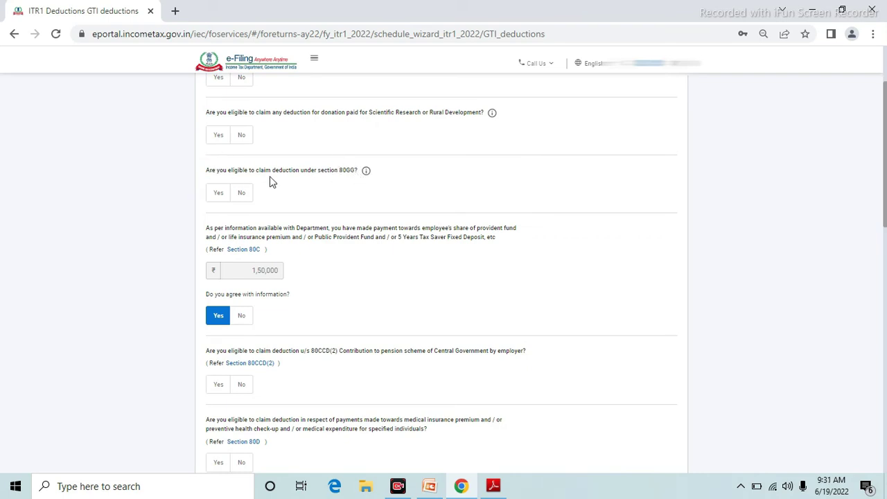
{"action": "scroll", "coordinate": [310, 186], "scroll_direction": "down", "scroll_amount": 1}
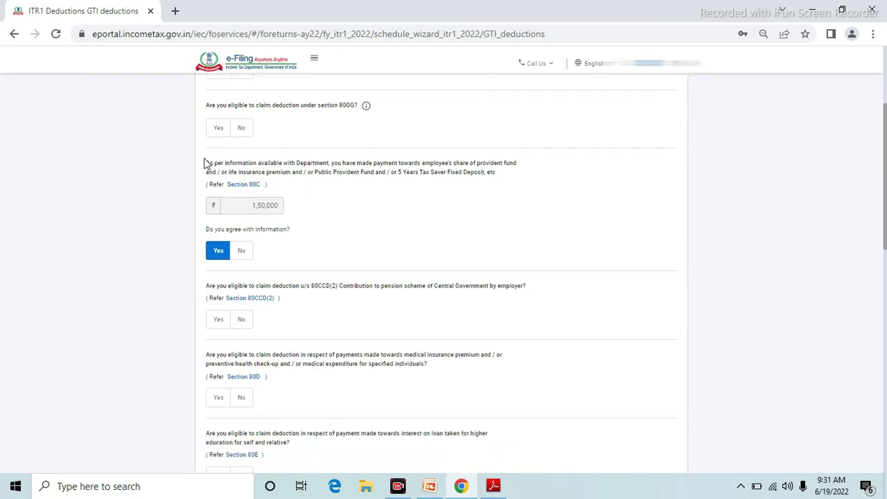
{"action": "left_click_drag", "start_coordinate": [205, 164], "coordinate": [352, 242]}
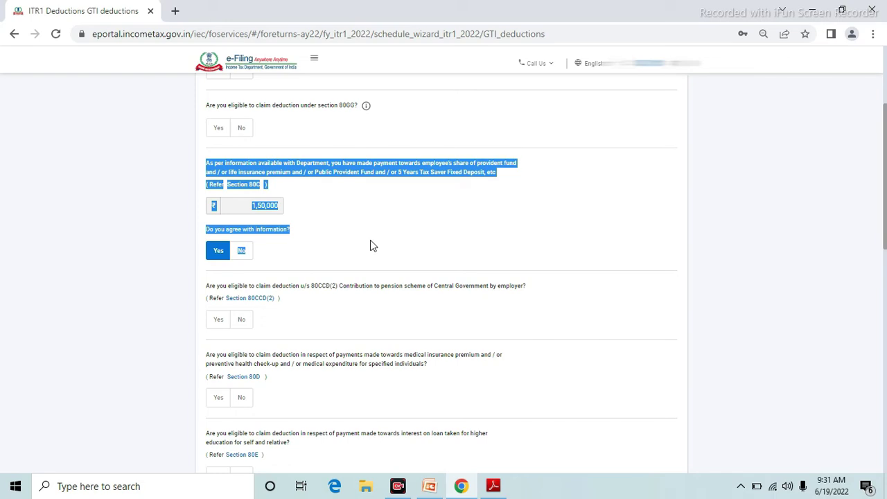
{"action": "left_click", "coordinate": [370, 239]}
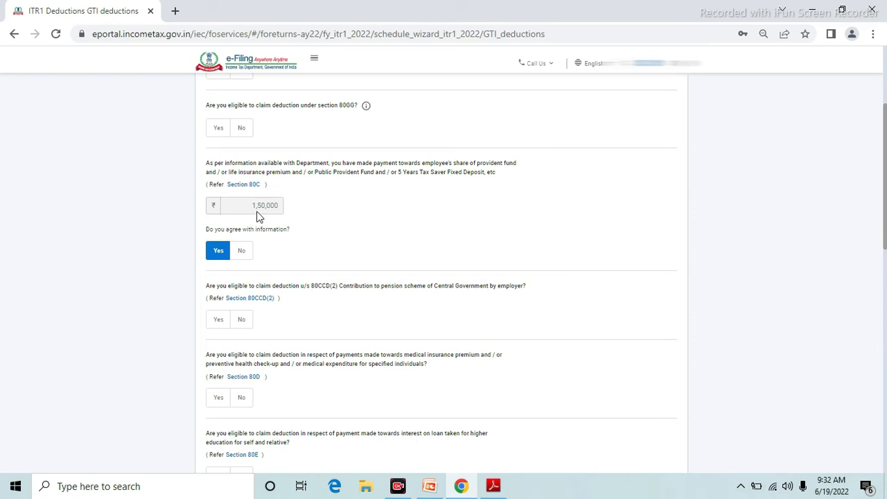
Go through the deduction questions with only 80DDB at 1,00,000, then continue to verification
{"action": "scroll", "coordinate": [256, 217], "scroll_direction": "down", "scroll_amount": 5}
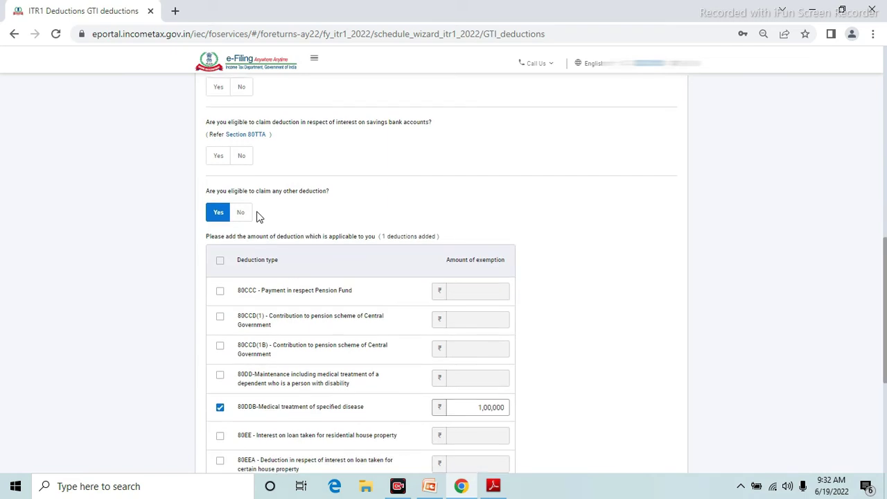
{"action": "scroll", "coordinate": [257, 215], "scroll_direction": "up", "scroll_amount": 4}
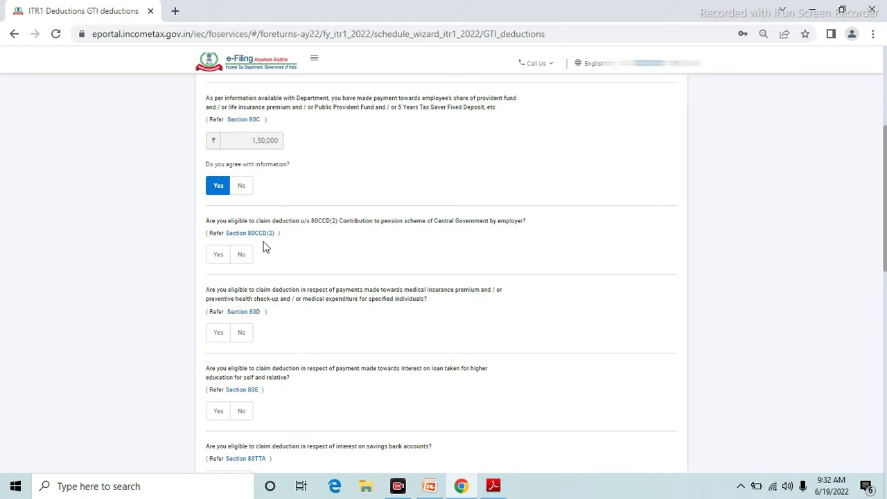
{"action": "scroll", "coordinate": [266, 248], "scroll_direction": "down", "scroll_amount": 2}
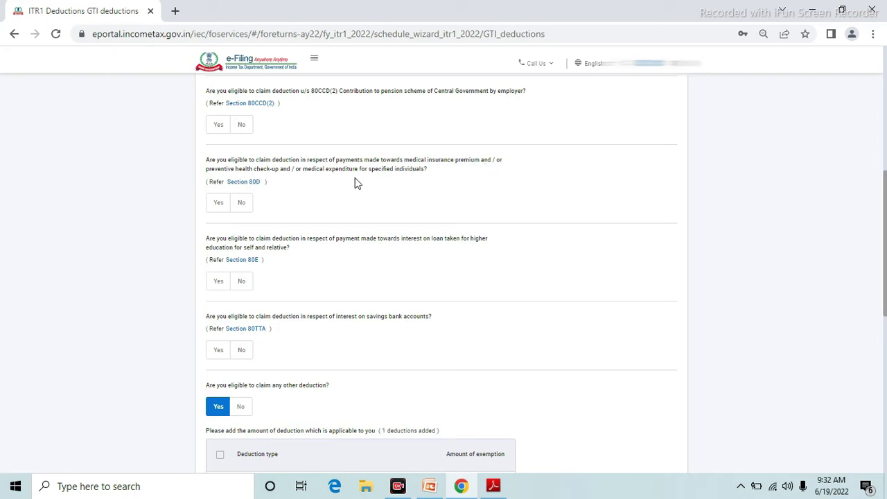
{"action": "scroll", "coordinate": [370, 182], "scroll_direction": "down", "scroll_amount": 1}
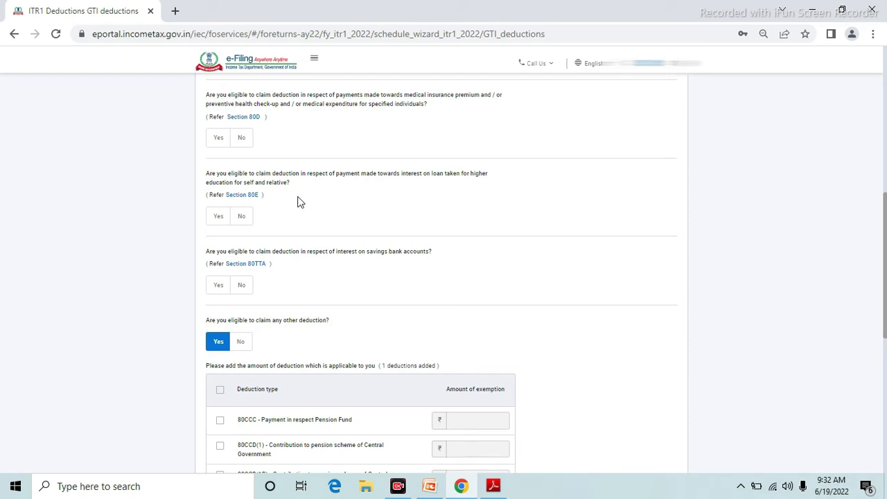
{"action": "scroll", "coordinate": [299, 201], "scroll_direction": "down", "scroll_amount": 1}
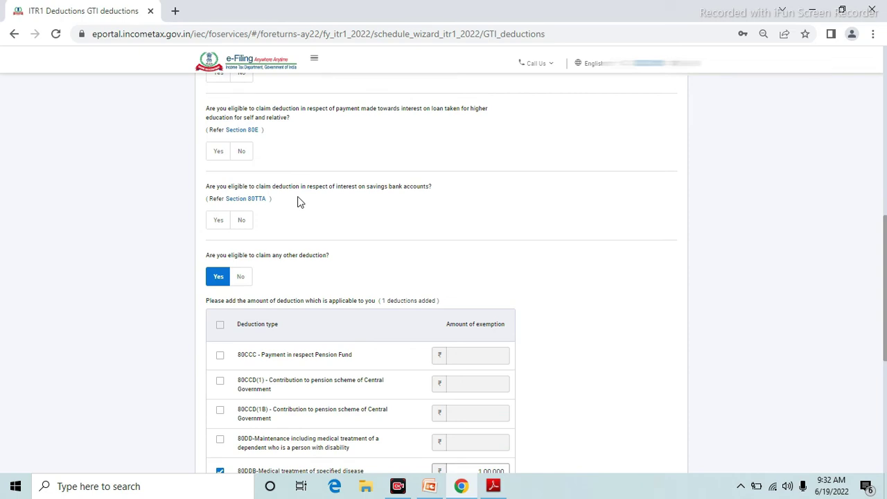
{"action": "scroll", "coordinate": [299, 201], "scroll_direction": "up", "scroll_amount": 6}
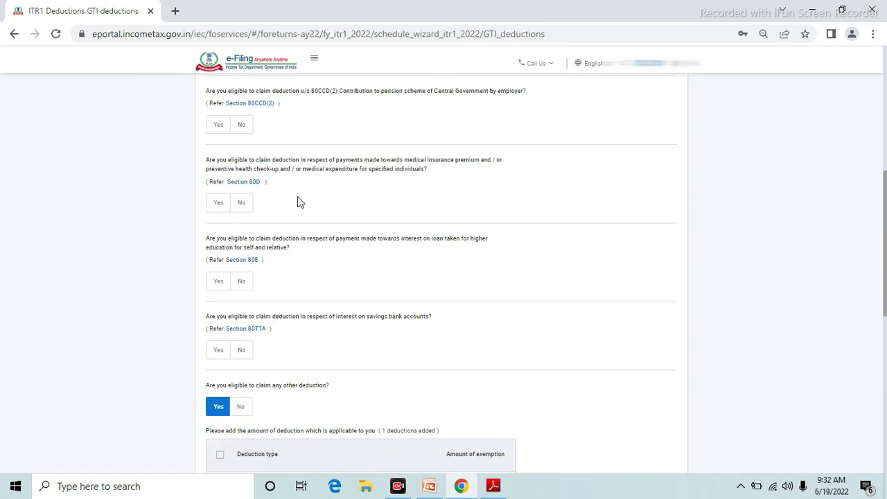
{"action": "scroll", "coordinate": [300, 201], "scroll_direction": "down", "scroll_amount": 5}
{"action": "scroll", "coordinate": [300, 201], "scroll_direction": "down", "scroll_amount": 3}
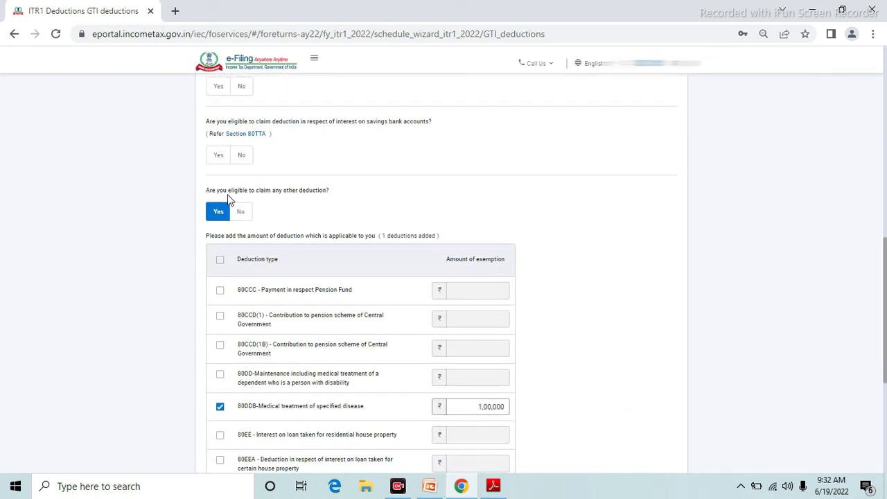
{"action": "scroll", "coordinate": [227, 195], "scroll_direction": "down", "scroll_amount": 1}
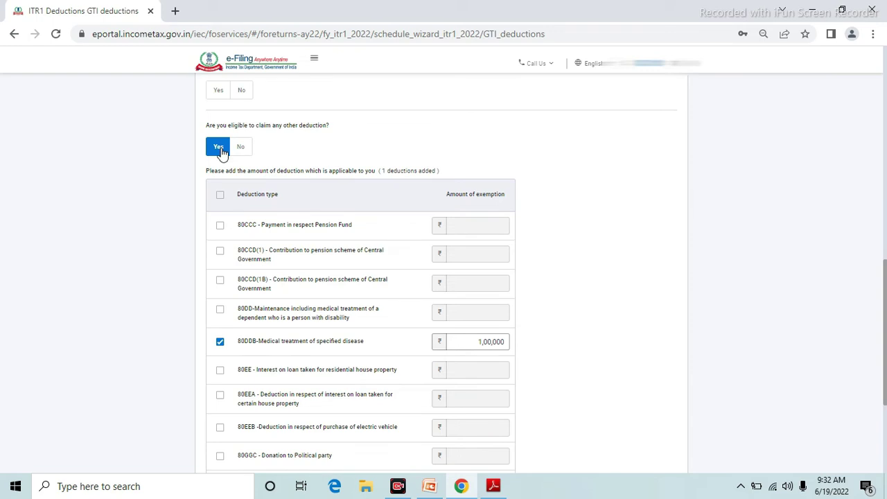
{"action": "scroll", "coordinate": [222, 151], "scroll_direction": "down", "scroll_amount": 2}
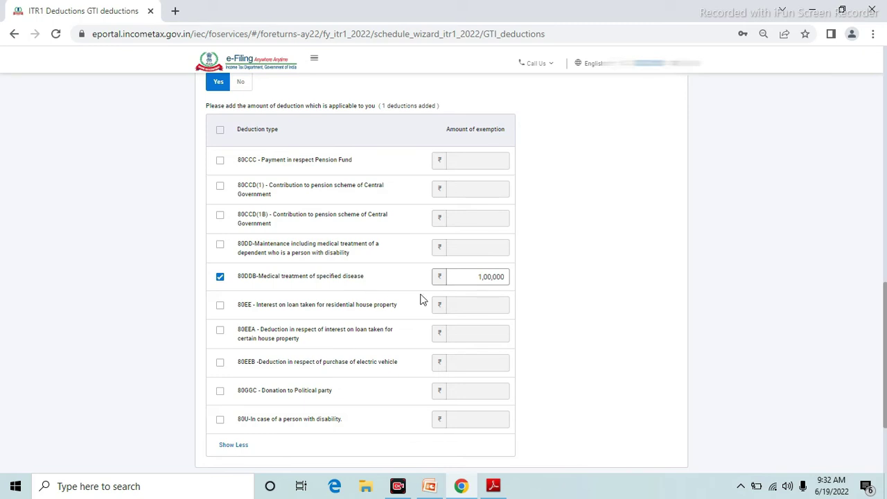
{"action": "scroll", "coordinate": [515, 297], "scroll_direction": "down", "scroll_amount": 1}
{"action": "scroll", "coordinate": [515, 296], "scroll_direction": "down", "scroll_amount": 1}
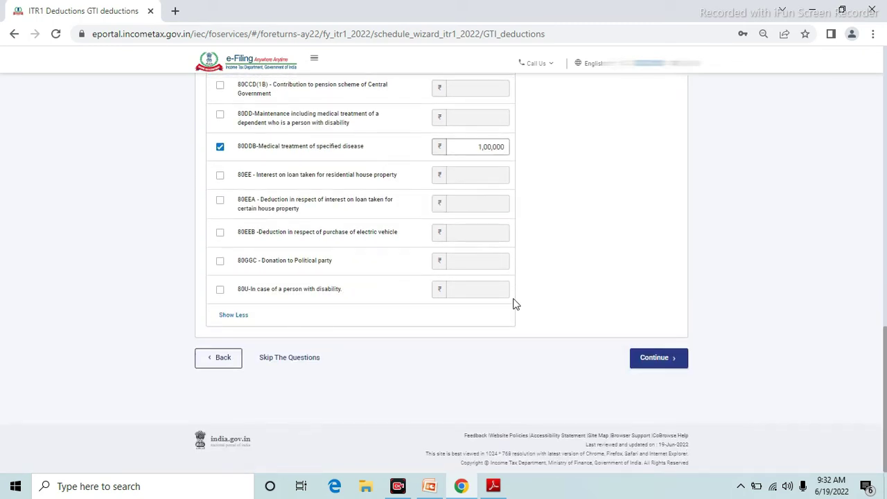
{"action": "scroll", "coordinate": [516, 303], "scroll_direction": "up", "scroll_amount": 1}
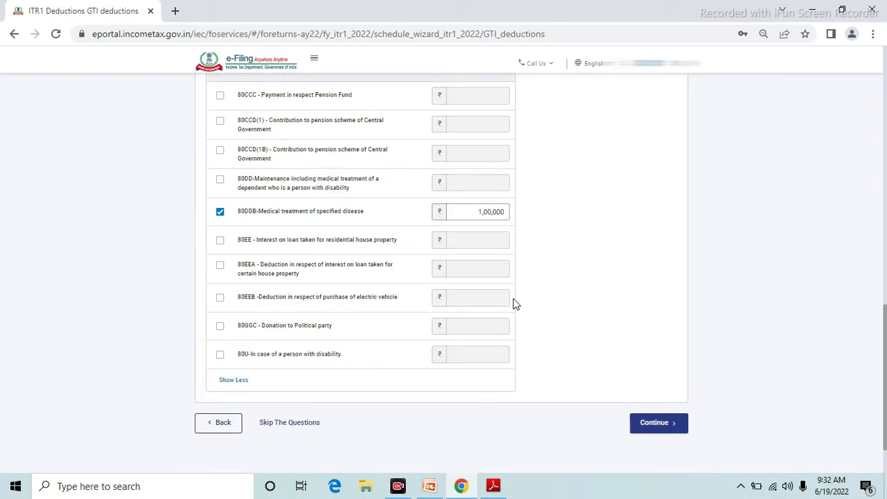
{"action": "scroll", "coordinate": [515, 304], "scroll_direction": "up", "scroll_amount": 1}
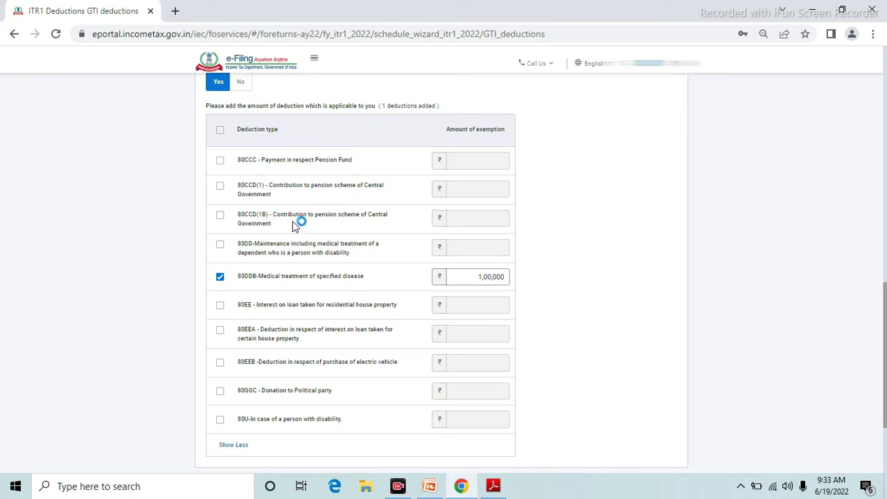
{"action": "scroll", "coordinate": [292, 221], "scroll_direction": "down", "scroll_amount": 3}
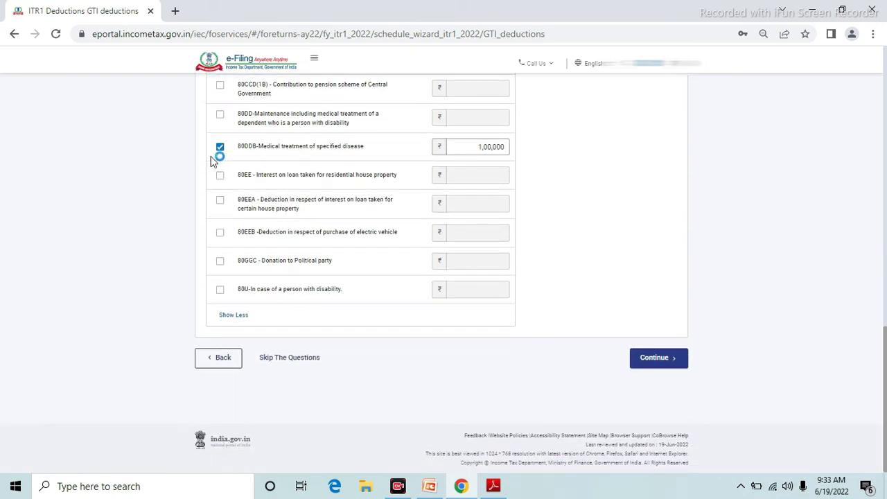
{"action": "left_click", "coordinate": [670, 364]}
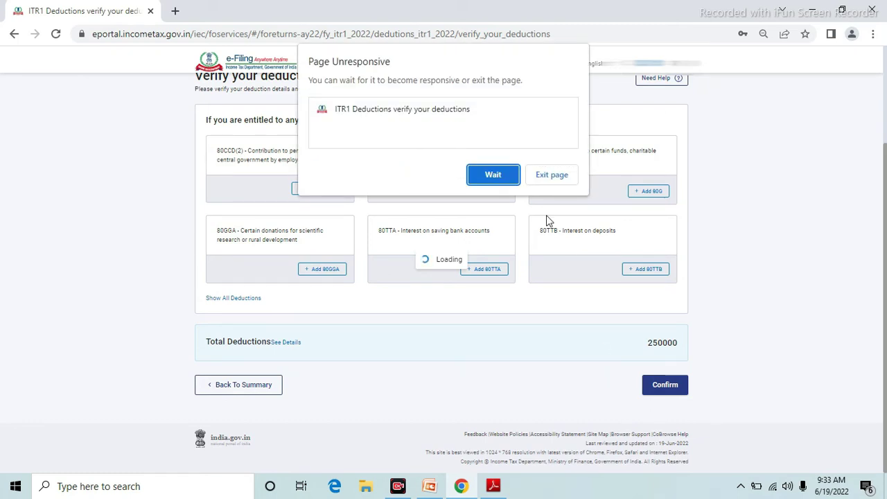
Wait out the unresponsive page, then confirm 80C 1,50,000 and 80DDB 1,00,000 deductions
{"action": "left_click", "coordinate": [492, 175]}
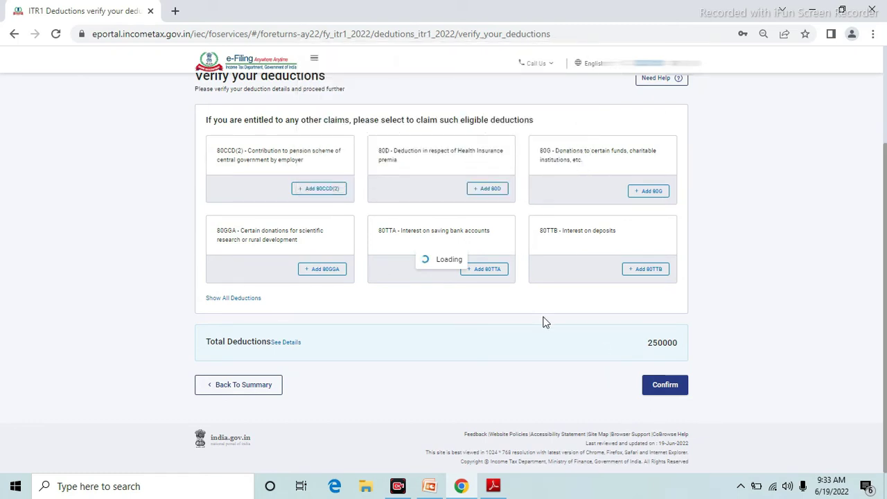
{"action": "scroll", "coordinate": [544, 322], "scroll_direction": "up", "scroll_amount": 2}
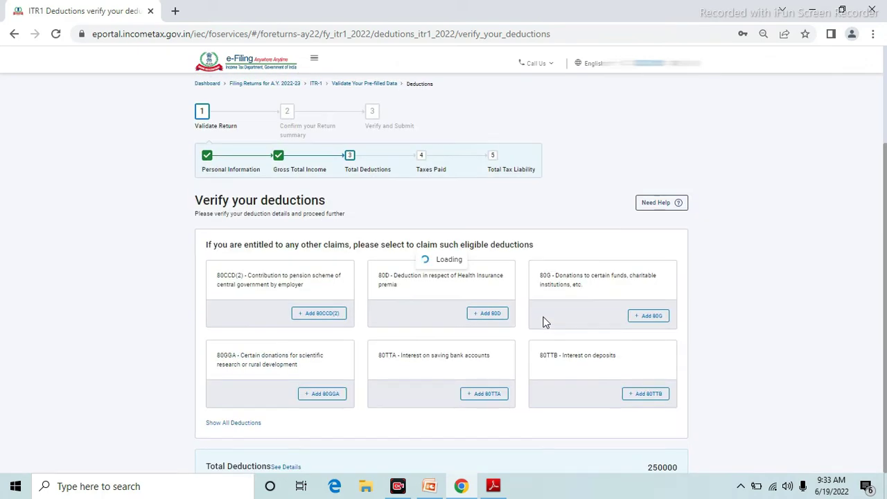
{"action": "scroll", "coordinate": [544, 322], "scroll_direction": "down", "scroll_amount": 8}
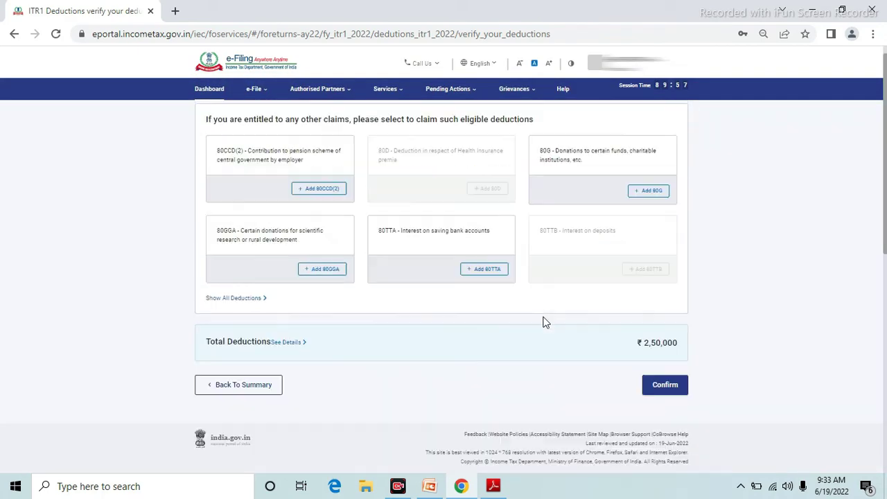
{"action": "scroll", "coordinate": [544, 322], "scroll_direction": "up", "scroll_amount": 10}
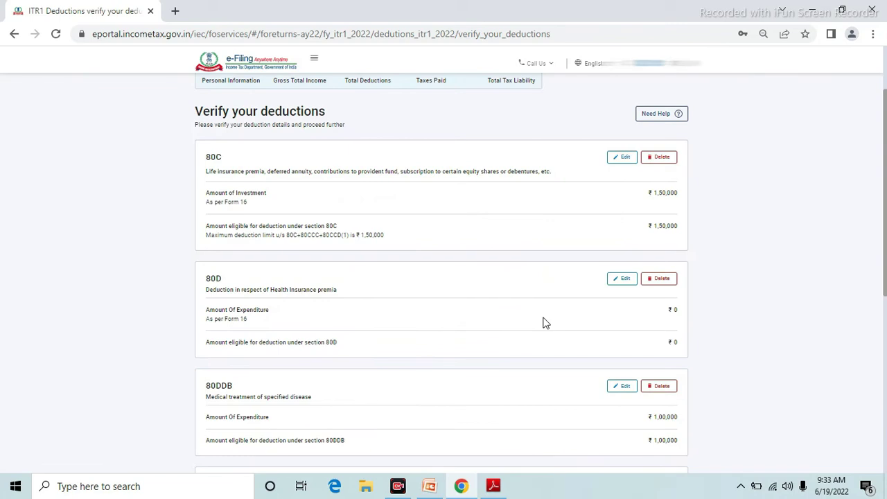
{"action": "scroll", "coordinate": [544, 322], "scroll_direction": "down", "scroll_amount": 5}
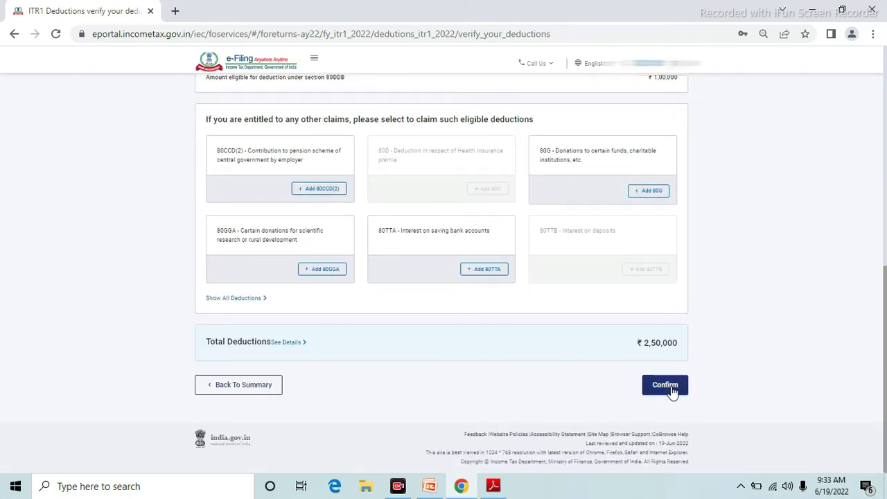
{"action": "left_click", "coordinate": [665, 385]}
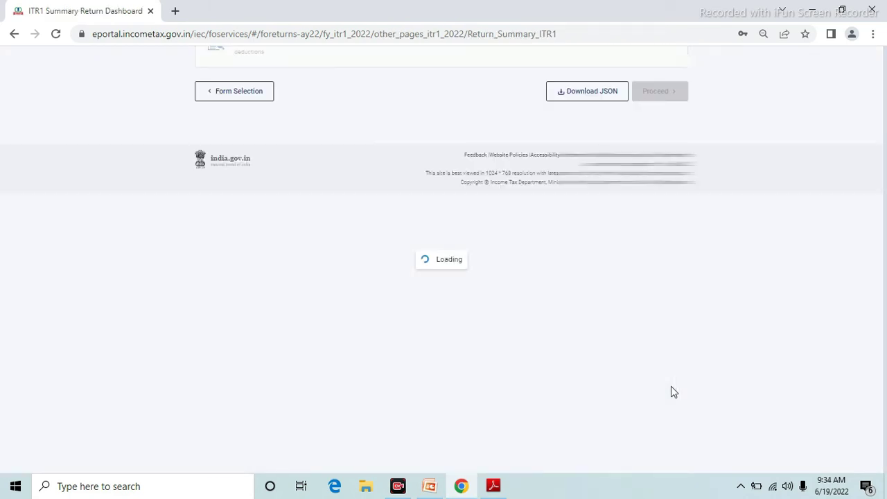
Open the Tax Paid section from the return summary to verify the ₹40,735 salary TDS
{"action": "scroll", "coordinate": [672, 392], "scroll_direction": "down", "scroll_amount": 2}
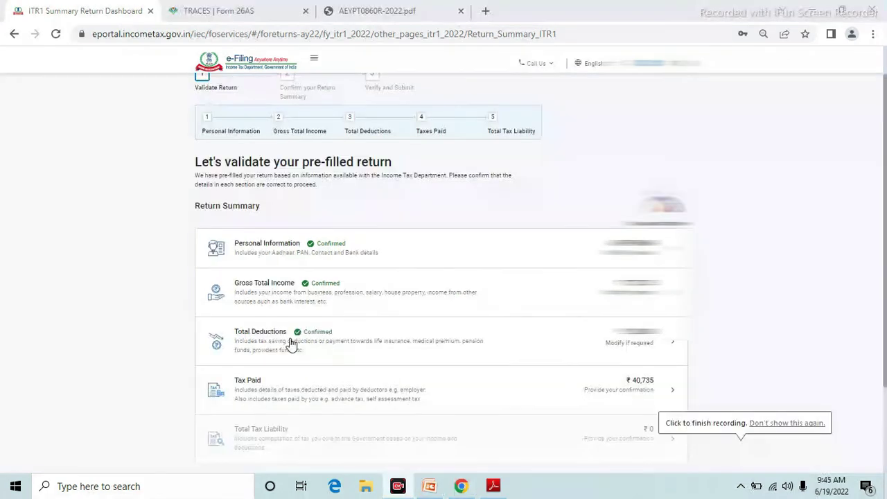
{"action": "scroll", "coordinate": [290, 343], "scroll_direction": "down", "scroll_amount": 1}
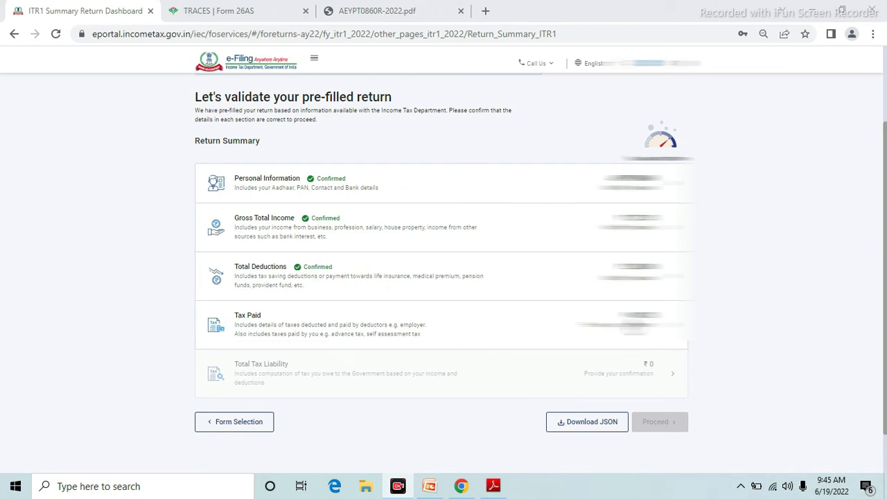
{"action": "left_click", "coordinate": [439, 321]}
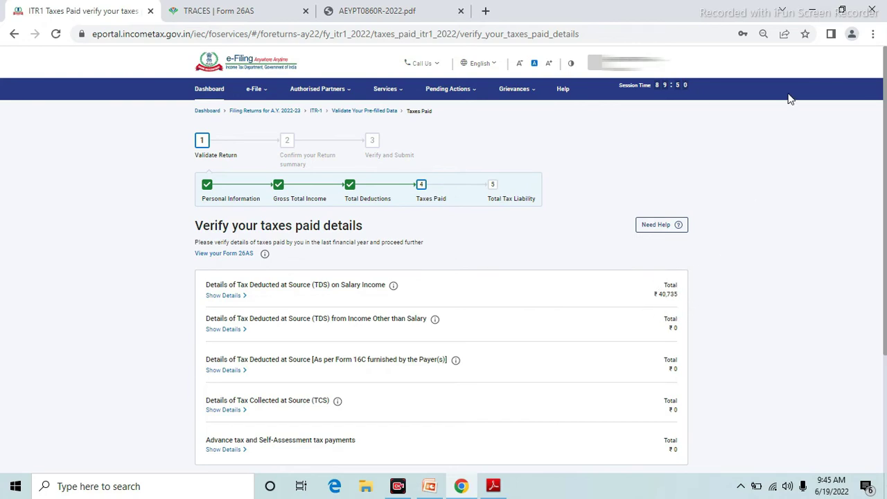
Minimise the browser to reach the desktop after viewing the ₹40,735 salary TDS
{"action": "left_click", "coordinate": [814, 12]}
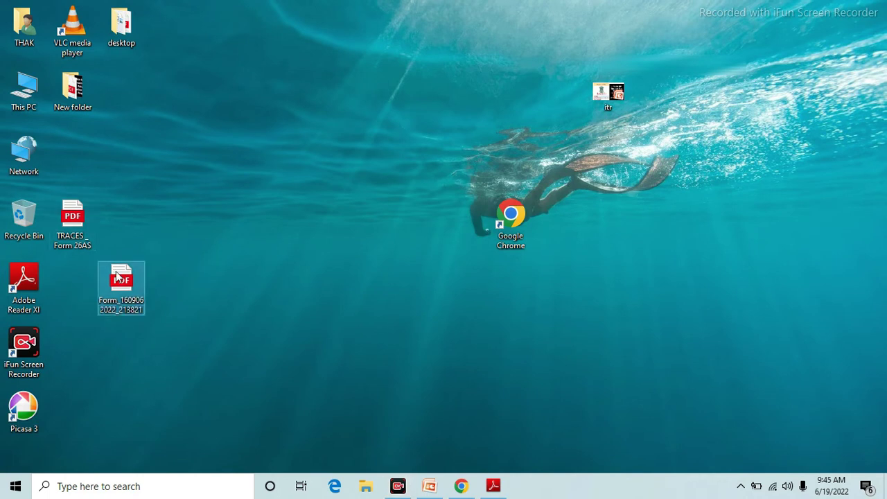
{"action": "right_click", "coordinate": [117, 276]}
{"action": "mouse_move", "coordinate": [208, 109]}
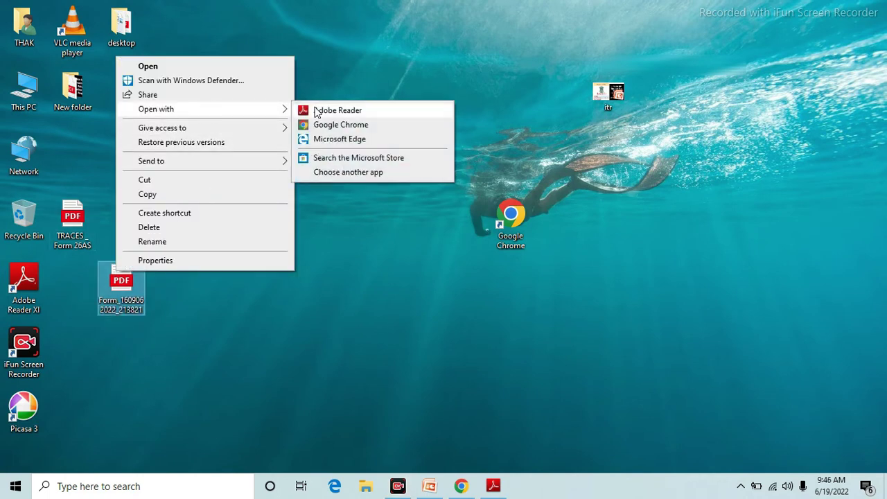
{"action": "left_click", "coordinate": [337, 110]}
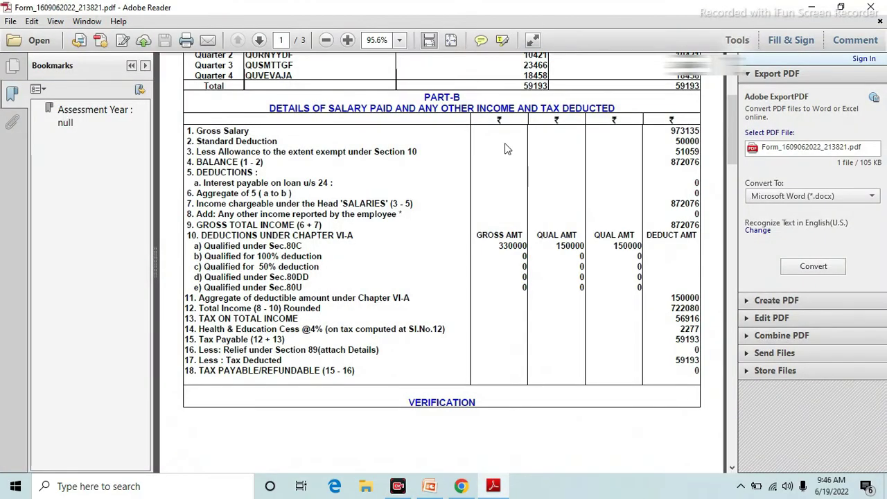
{"action": "left_click_drag", "start_coordinate": [523, 86], "coordinate": [560, 85]}
{"action": "left_click", "coordinate": [461, 486]}
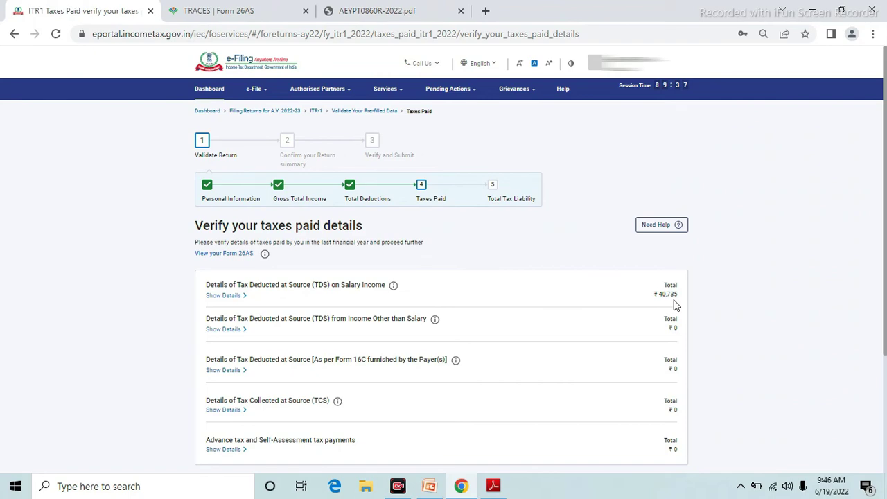
{"action": "left_click", "coordinate": [493, 486]}
Check the 59193.00 total in the Form 26AS PDF, then return to the taxes paid page
{"action": "left_click", "coordinate": [461, 485]}
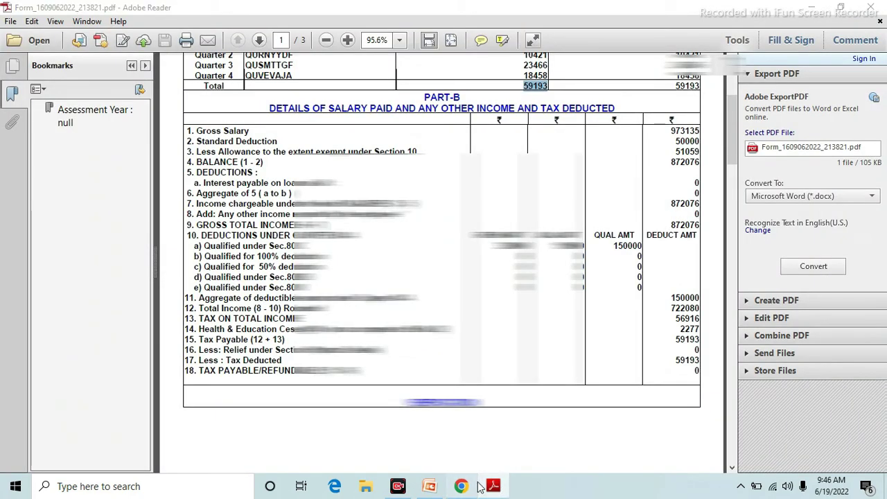
{"action": "left_click", "coordinate": [357, 10]}
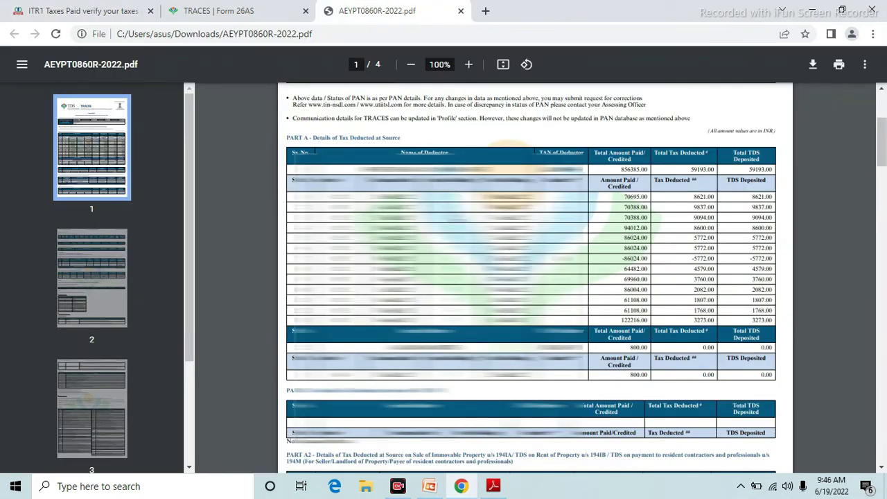
{"action": "left_click_drag", "start_coordinate": [690, 168], "coordinate": [712, 169]}
{"action": "left_click", "coordinate": [494, 486]}
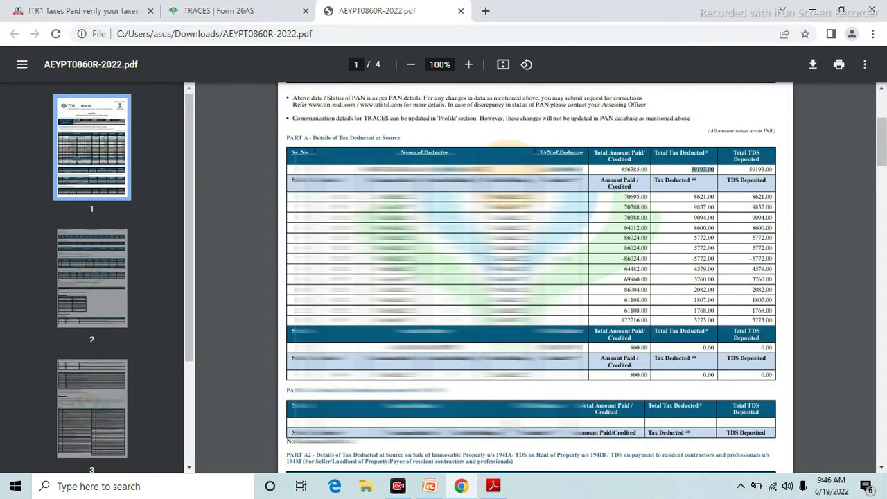
{"action": "left_click", "coordinate": [460, 486]}
{"action": "left_click", "coordinate": [115, 15]}
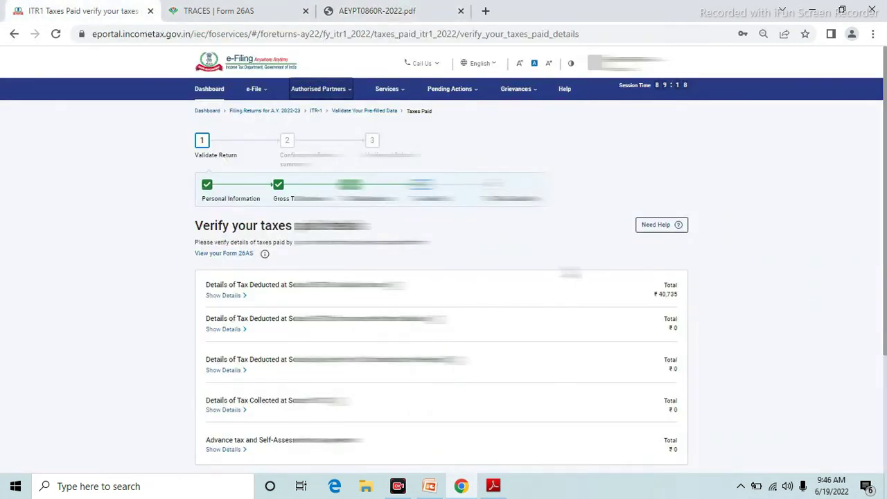
{"action": "scroll", "coordinate": [241, 249], "scroll_direction": "down", "scroll_amount": 1}
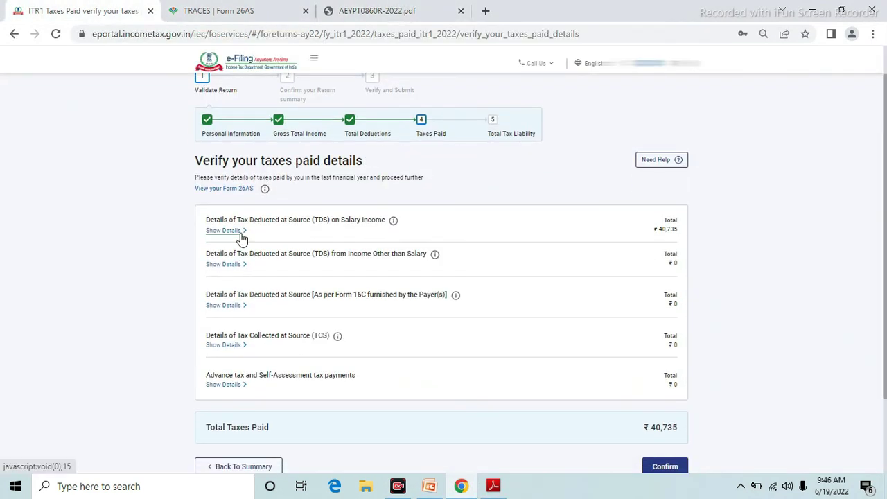
Edit the TDS on Salary Income entry and select its 40,735 tax deducted value
{"action": "left_click", "coordinate": [239, 231]}
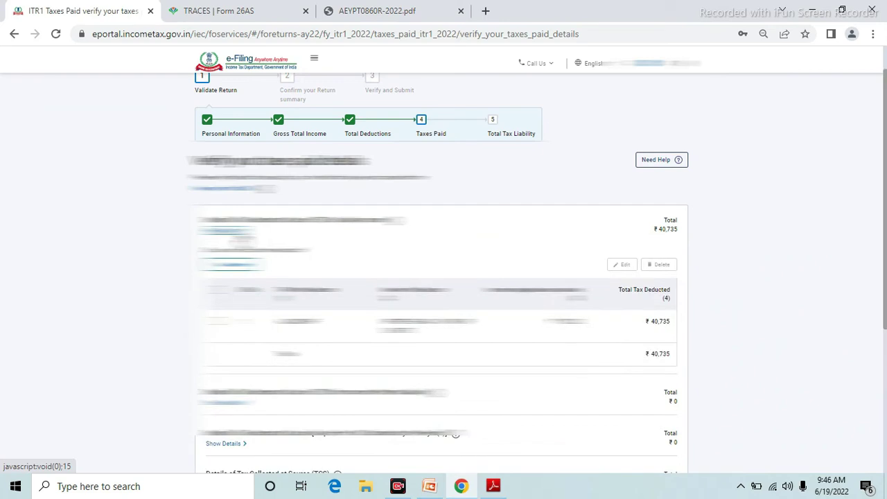
{"action": "scroll", "coordinate": [440, 277], "scroll_direction": "up", "scroll_amount": 1}
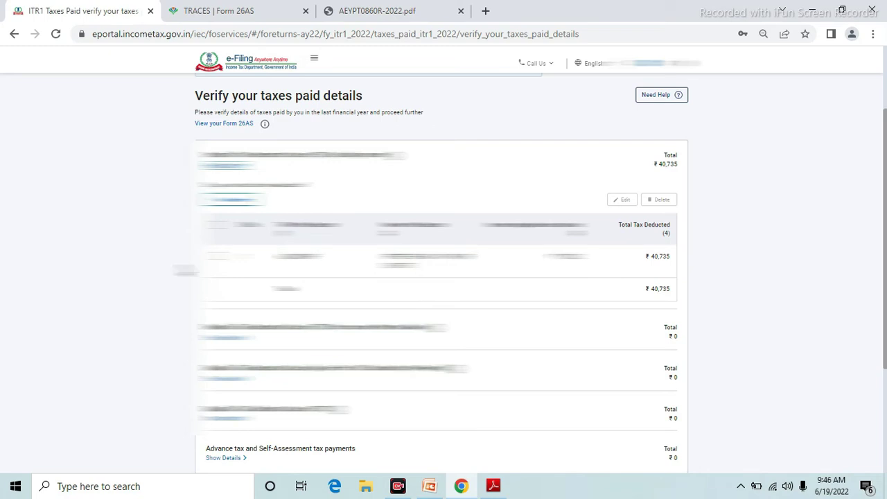
{"action": "left_click", "coordinate": [659, 255]}
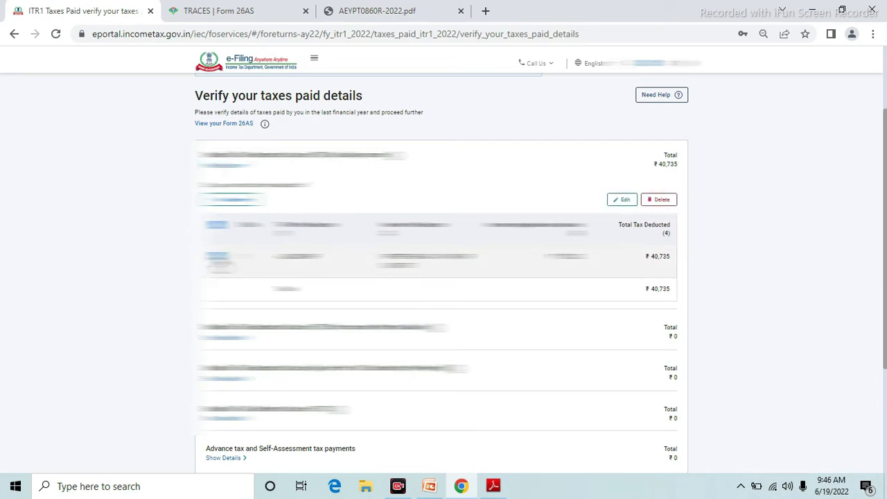
{"action": "left_click", "coordinate": [624, 201]}
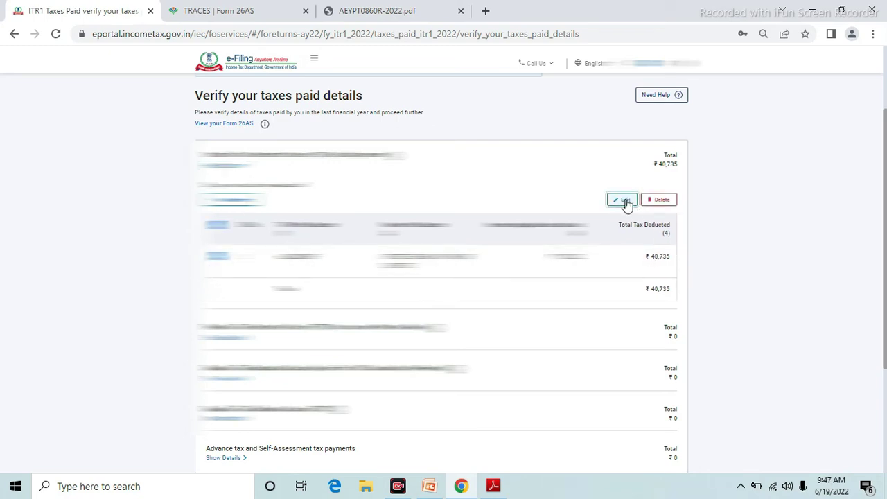
{"action": "left_click_drag", "start_coordinate": [652, 292], "coordinate": [716, 285]}
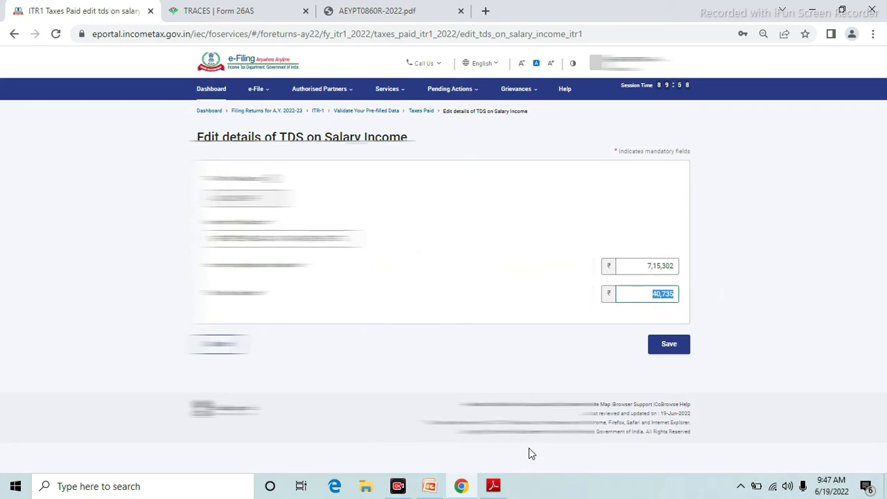
Enter ₹59,193 as the salary tax deducted, checked against Form 16
{"action": "left_click", "coordinate": [493, 486]}
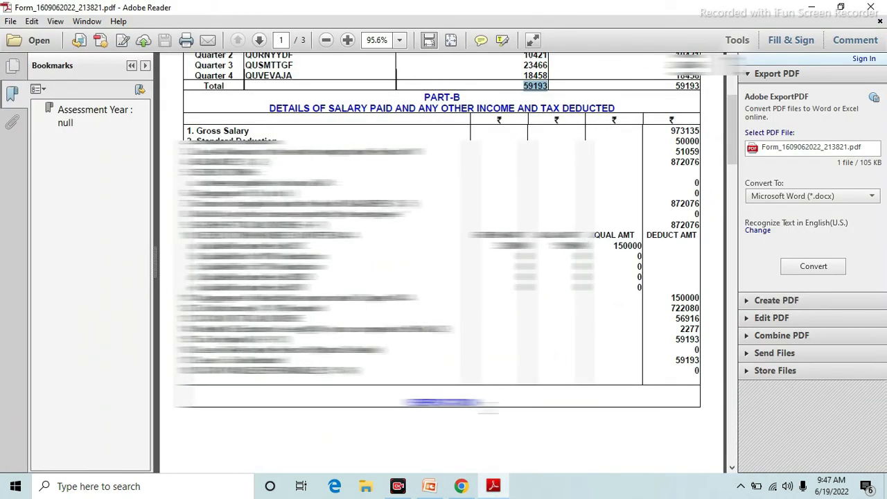
{"action": "left_click", "coordinate": [461, 486]}
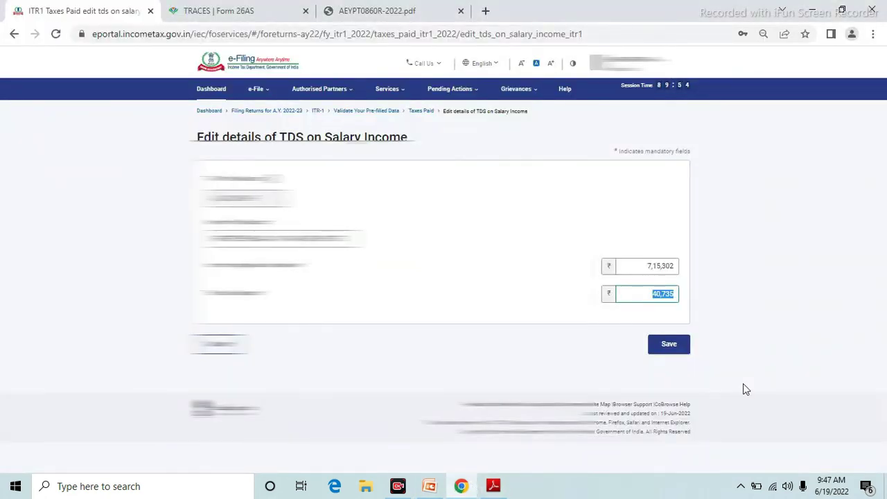
{"action": "type", "text": "59193"}
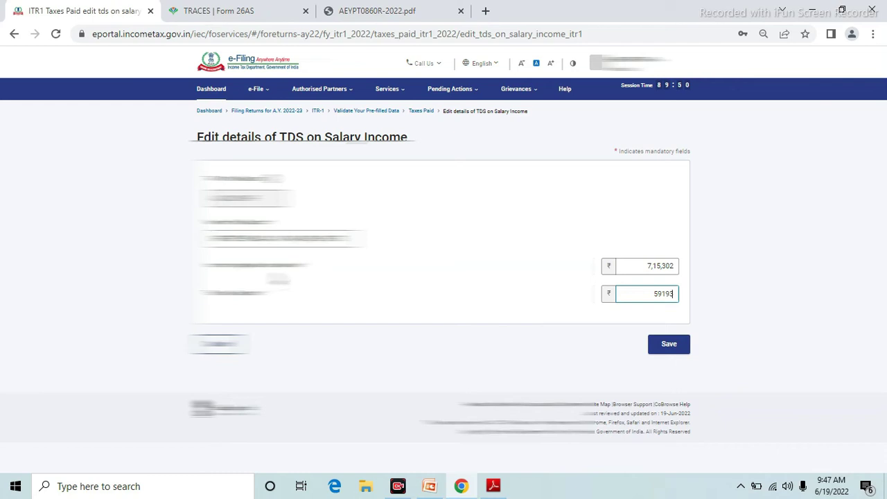
Replace the 7,15,302 salary paid with 8,56,385 from Form 26AS and save the TDS entry
{"action": "left_click", "coordinate": [649, 268]}
{"action": "double_click", "coordinate": [649, 267]}
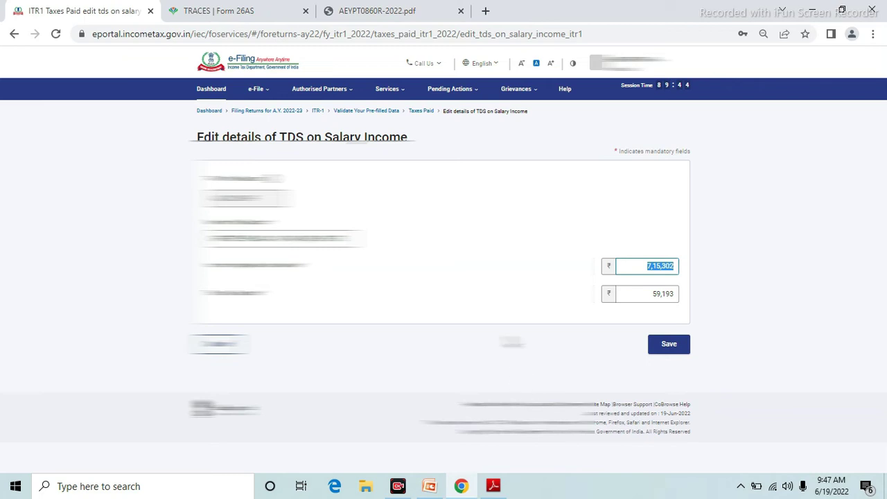
{"action": "left_click", "coordinate": [407, 14]}
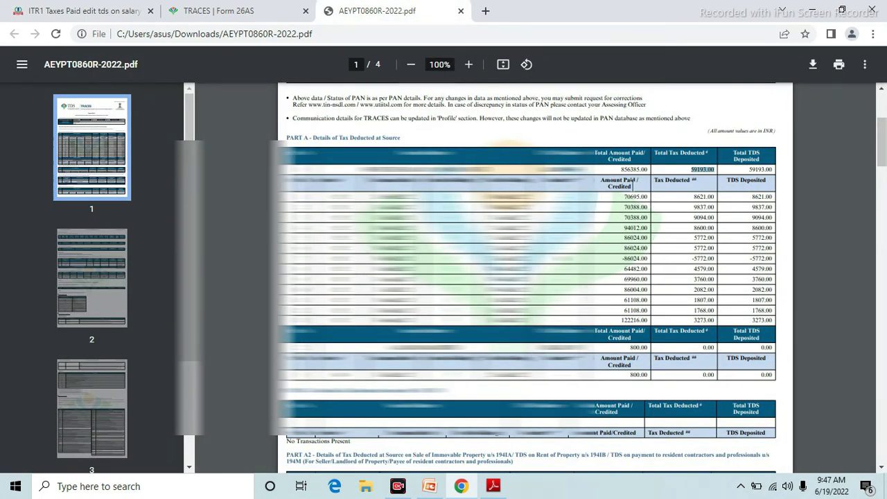
{"action": "left_click", "coordinate": [620, 170]}
{"action": "left_click_drag", "start_coordinate": [621, 169], "coordinate": [645, 169]}
{"action": "left_click", "coordinate": [126, 16]}
{"action": "left_click_drag", "start_coordinate": [645, 266], "coordinate": [701, 276]}
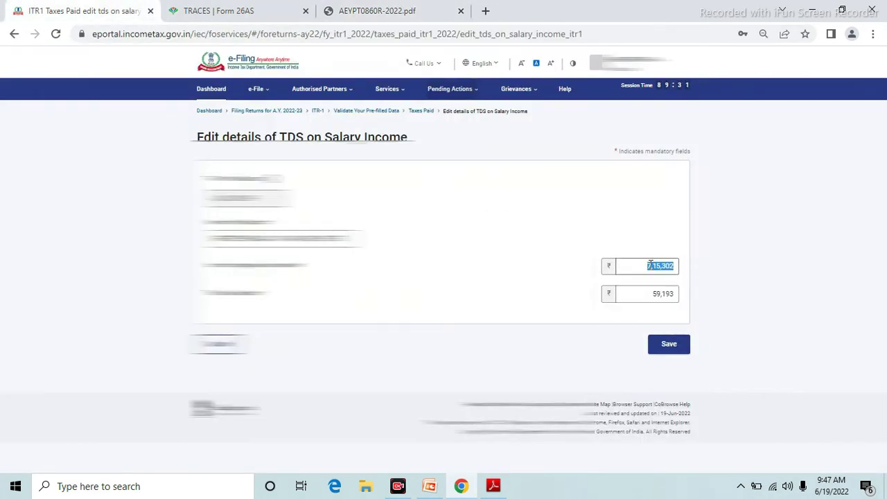
{"action": "type", "text": "8,56,385"}
{"action": "left_click", "coordinate": [702, 270]}
{"action": "left_click", "coordinate": [676, 345]}
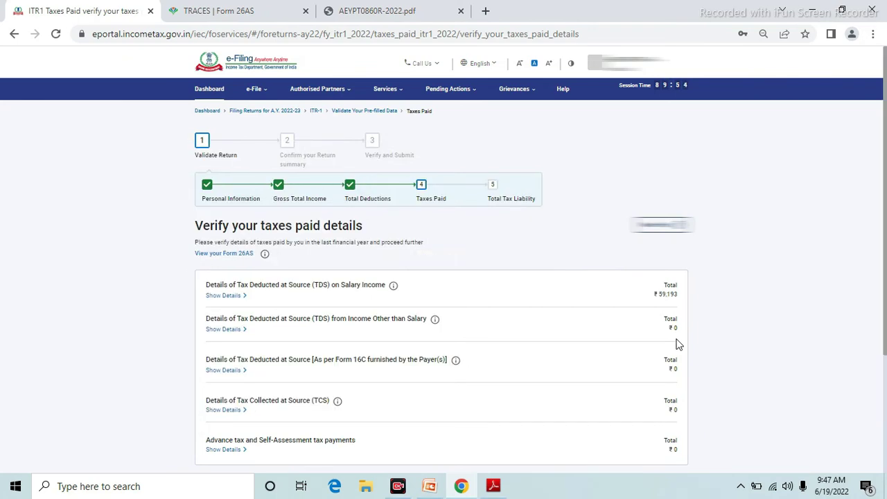
Confirm the taxes paid details totalling ₹59,193
{"action": "scroll", "coordinate": [677, 345], "scroll_direction": "down", "scroll_amount": 2}
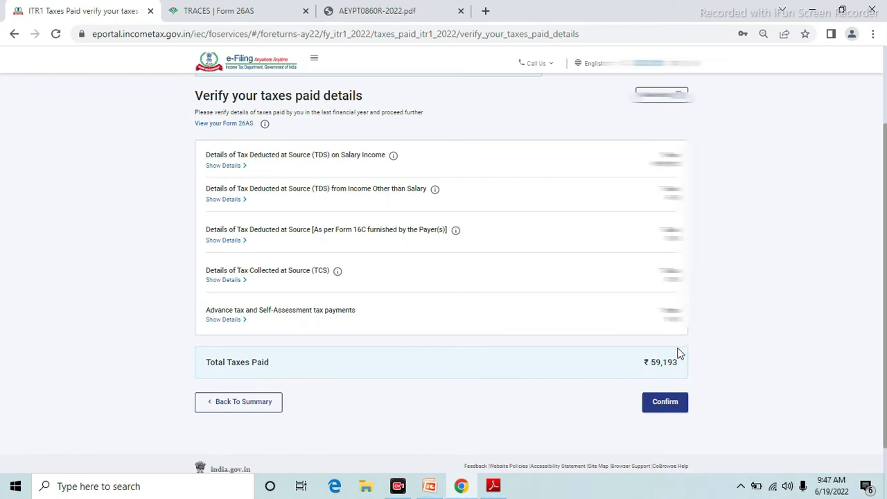
{"action": "left_click", "coordinate": [667, 409]}
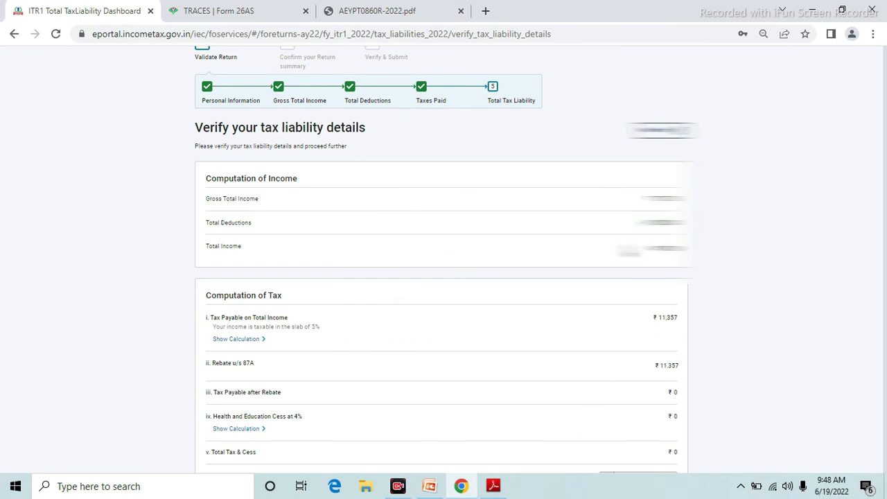
Review Computation of Income and Tax, including ₹2,50,000 total deductions, down to Confirm
{"action": "scroll", "coordinate": [505, 221], "scroll_direction": "up", "scroll_amount": 2}
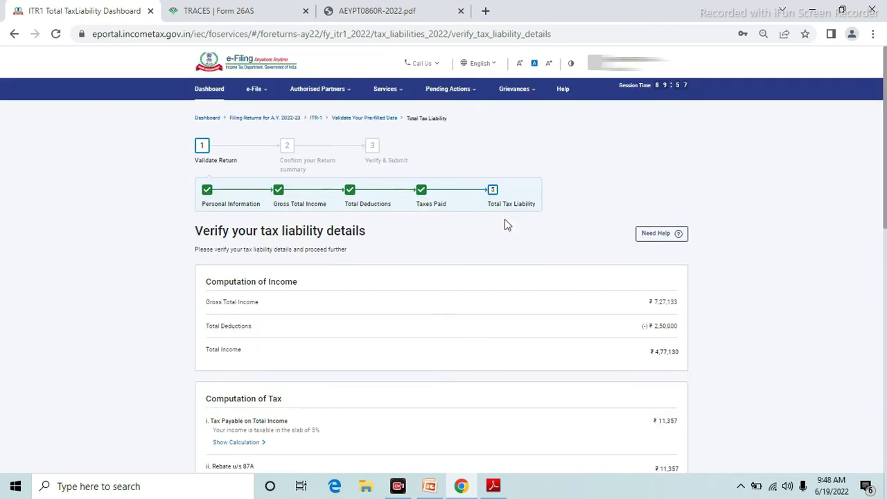
{"action": "scroll", "coordinate": [522, 218], "scroll_direction": "down", "scroll_amount": 2}
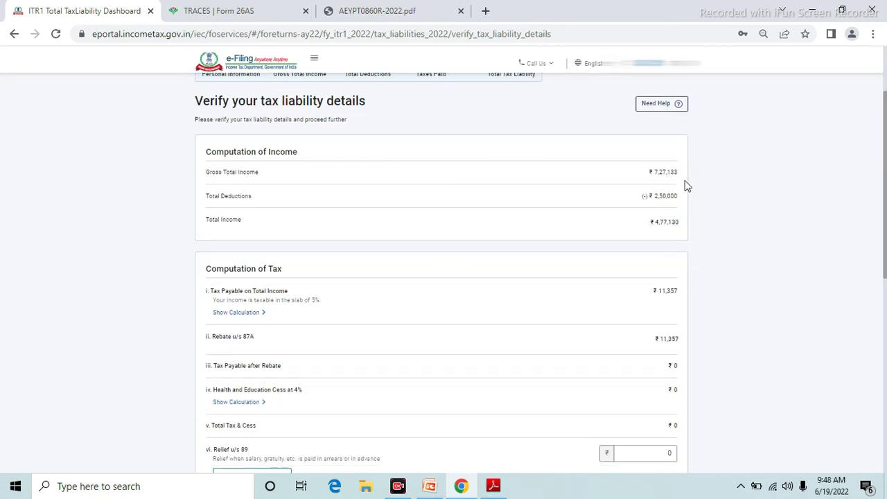
{"action": "triple_click", "coordinate": [643, 198]}
{"action": "left_click_drag", "start_coordinate": [643, 198], "coordinate": [682, 206]}
{"action": "left_click", "coordinate": [688, 204]}
{"action": "scroll", "coordinate": [700, 233], "scroll_direction": "down", "scroll_amount": 1}
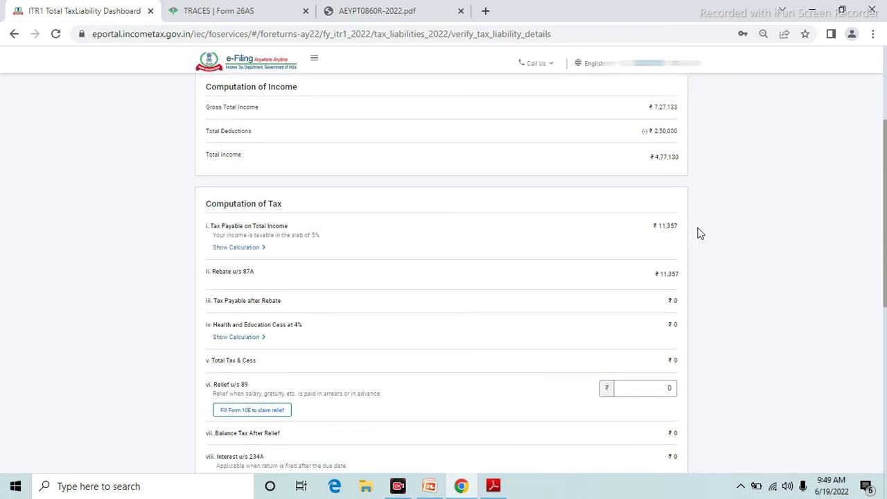
{"action": "scroll", "coordinate": [699, 234], "scroll_direction": "down", "scroll_amount": 6}
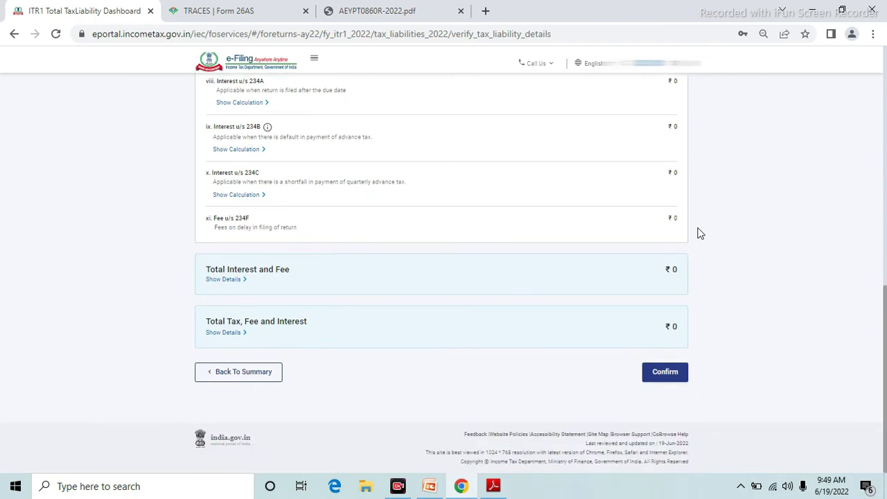
{"action": "left_click", "coordinate": [663, 372]}
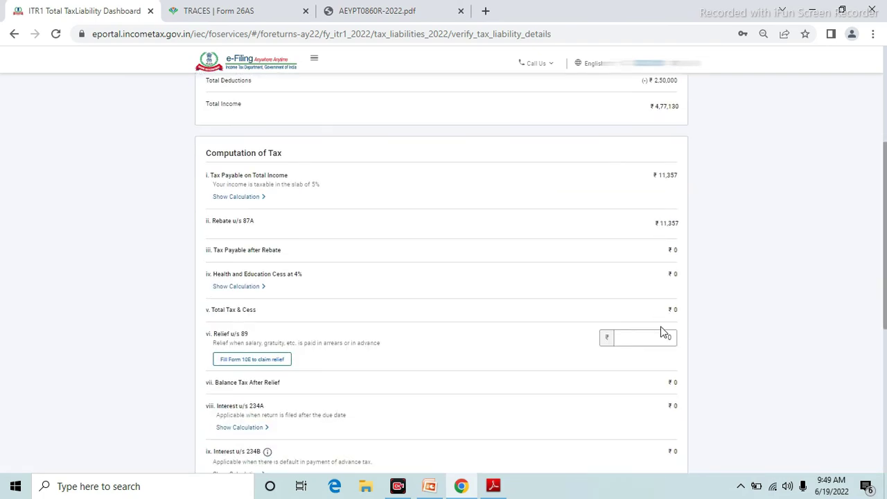
{"action": "scroll", "coordinate": [663, 332], "scroll_direction": "down", "scroll_amount": 5}
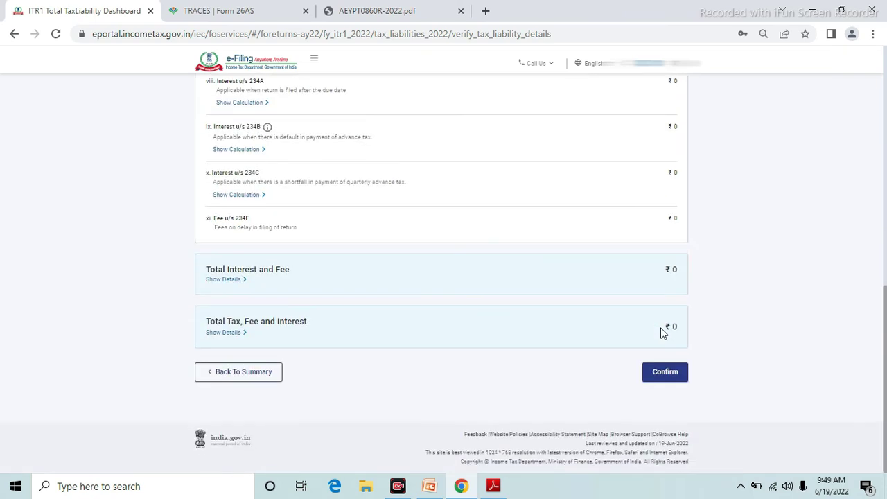
Confirm the tax liability and proceed from the fully confirmed Return Summary
{"action": "left_click", "coordinate": [664, 374]}
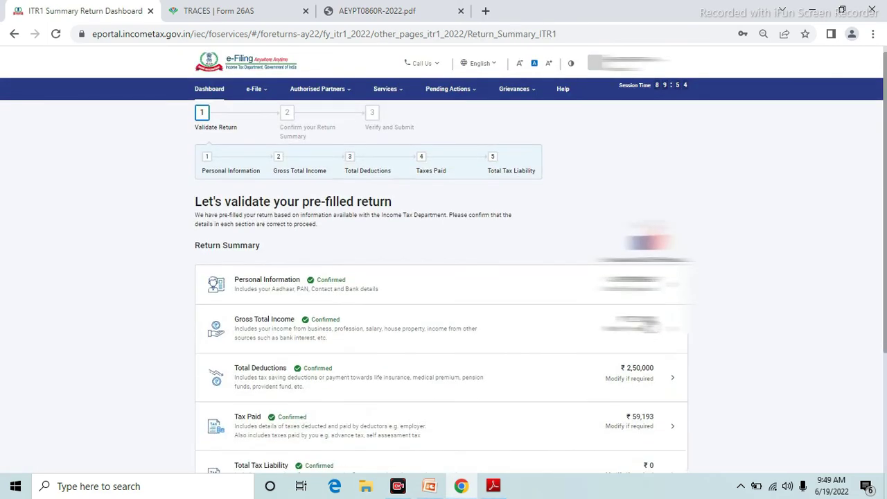
{"action": "scroll", "coordinate": [629, 357], "scroll_direction": "down", "scroll_amount": 3}
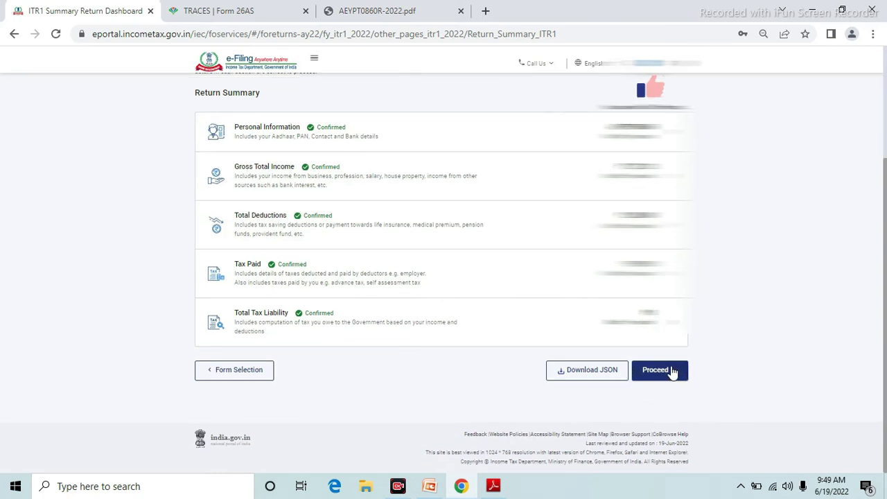
{"action": "scroll", "coordinate": [367, 312], "scroll_direction": "up", "scroll_amount": 1}
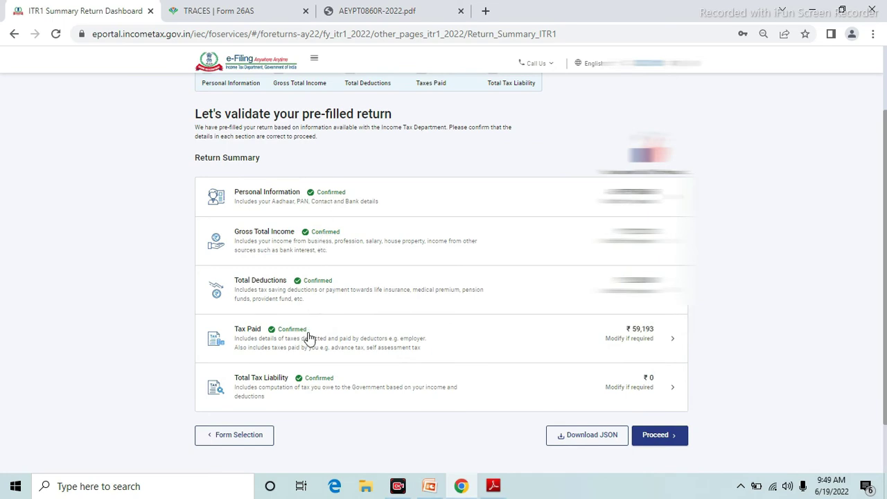
{"action": "scroll", "coordinate": [335, 287], "scroll_direction": "up", "scroll_amount": 1}
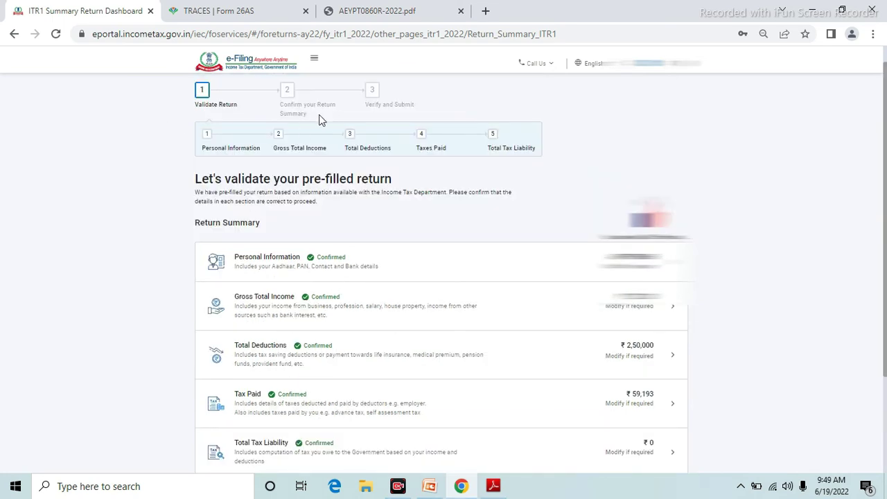
{"action": "scroll", "coordinate": [530, 249], "scroll_direction": "down", "scroll_amount": 2}
{"action": "left_click", "coordinate": [666, 370]}
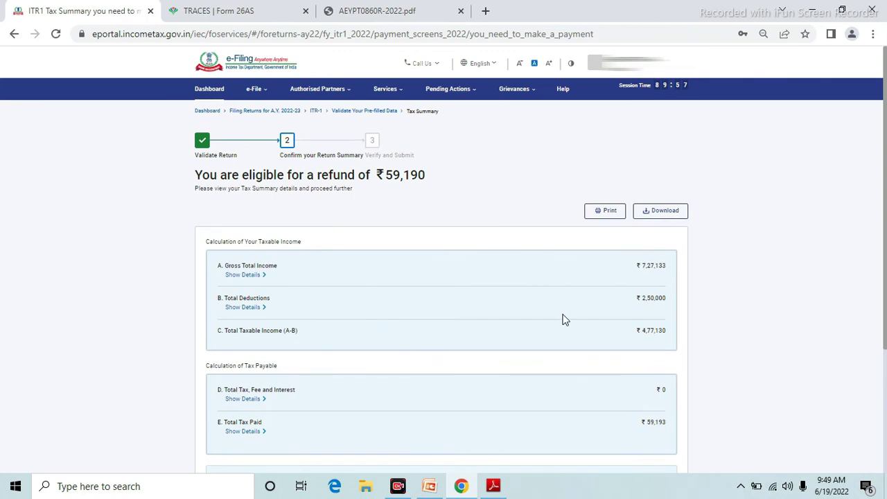
Bring the Tax Summary's ₹59,190 refund amount and Preview Return button into view
{"action": "scroll", "coordinate": [666, 330], "scroll_direction": "down", "scroll_amount": 5}
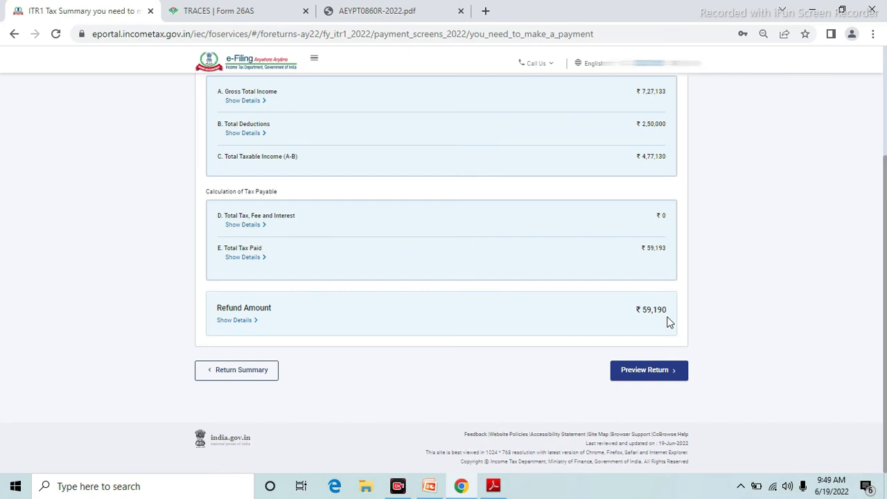
{"action": "left_click", "coordinate": [493, 485]}
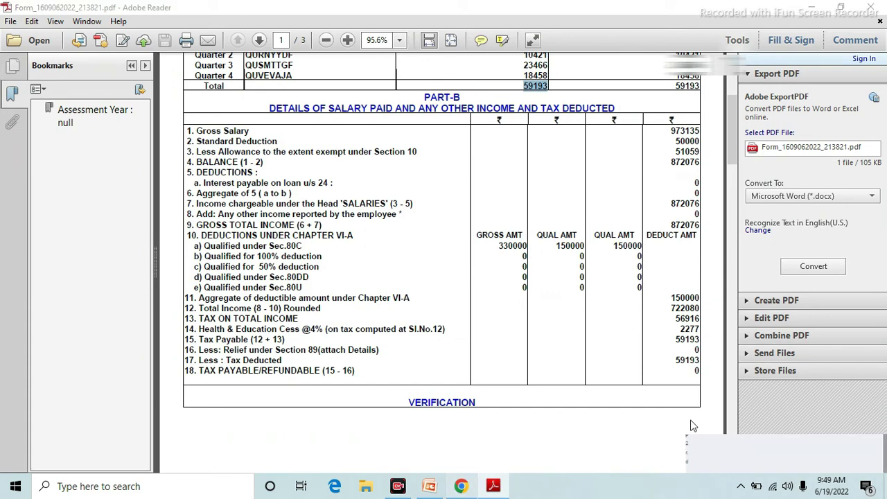
{"action": "key", "text": "alt+Tab"}
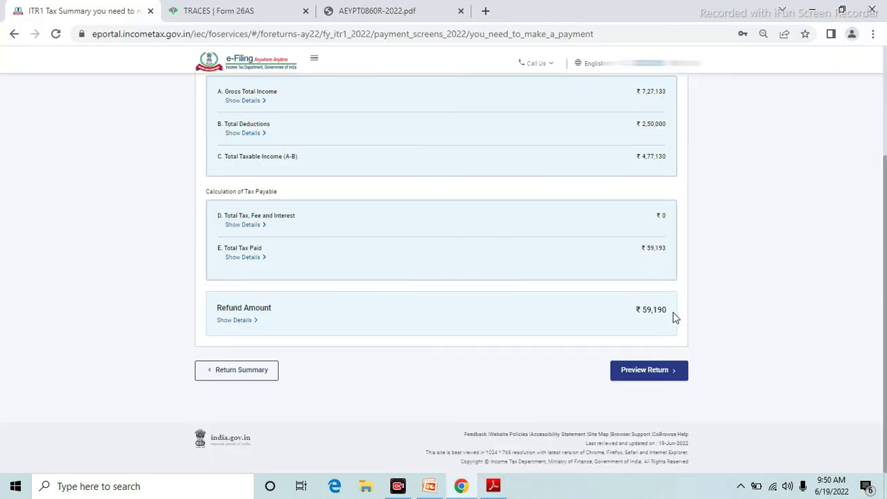
Open the return preview and accept the verification declaration
{"action": "left_click", "coordinate": [642, 371]}
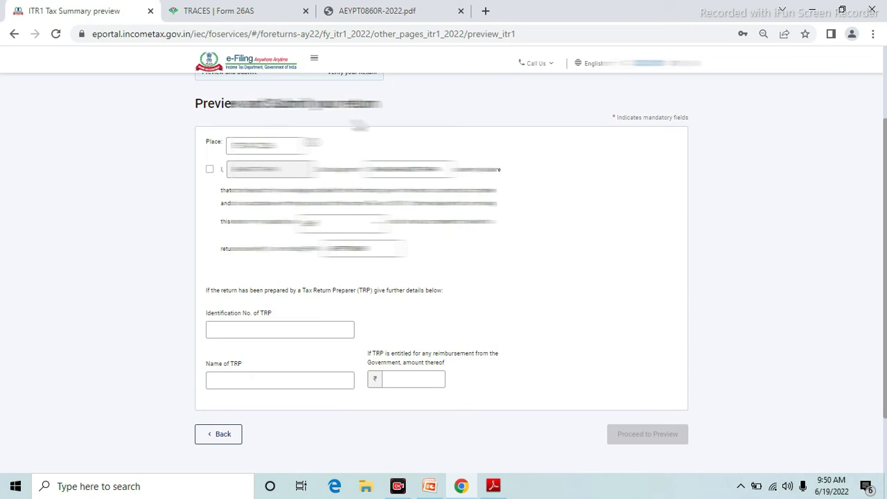
{"action": "left_click", "coordinate": [210, 170]}
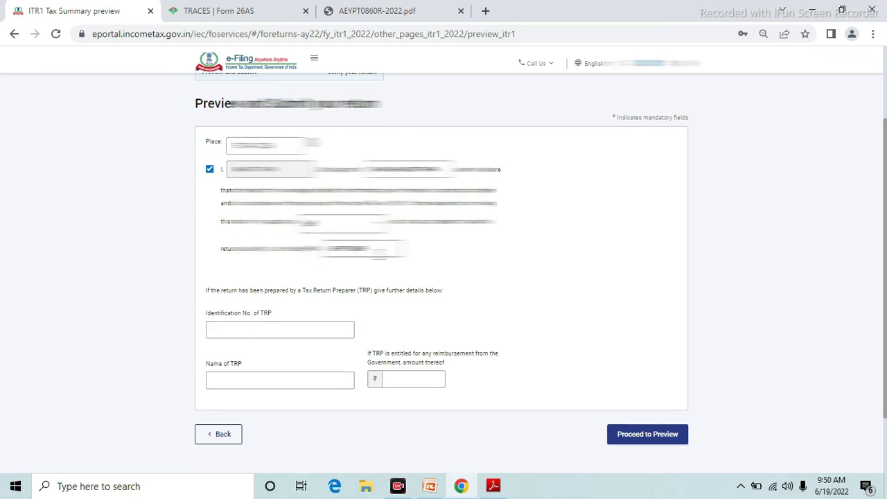
{"action": "scroll", "coordinate": [439, 289], "scroll_direction": "down", "scroll_amount": 1}
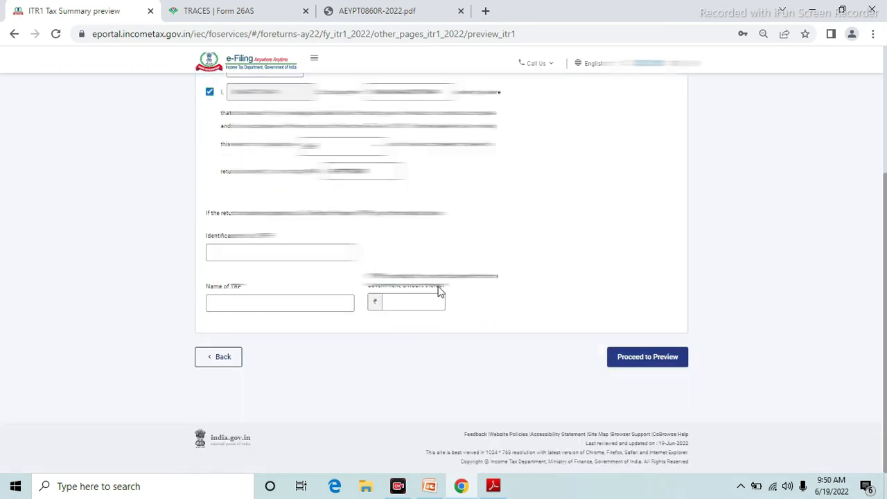
{"action": "left_click", "coordinate": [632, 368]}
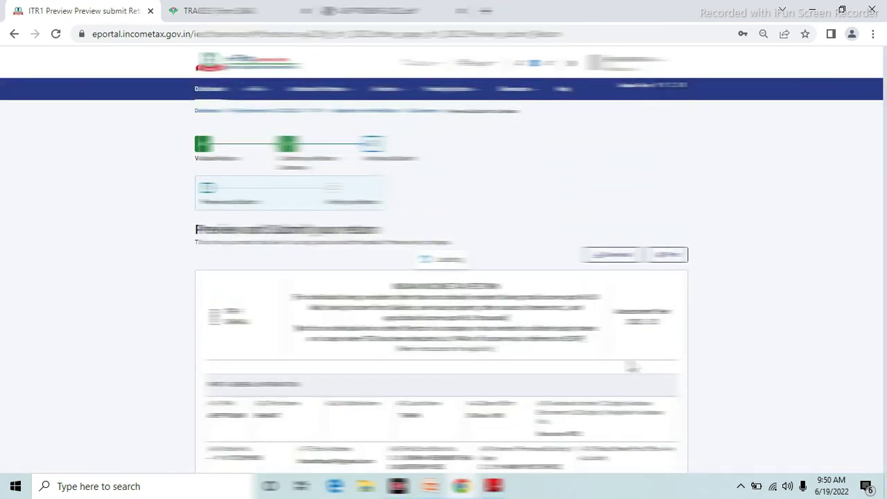
{"action": "scroll", "coordinate": [632, 366], "scroll_direction": "down", "scroll_amount": 4}
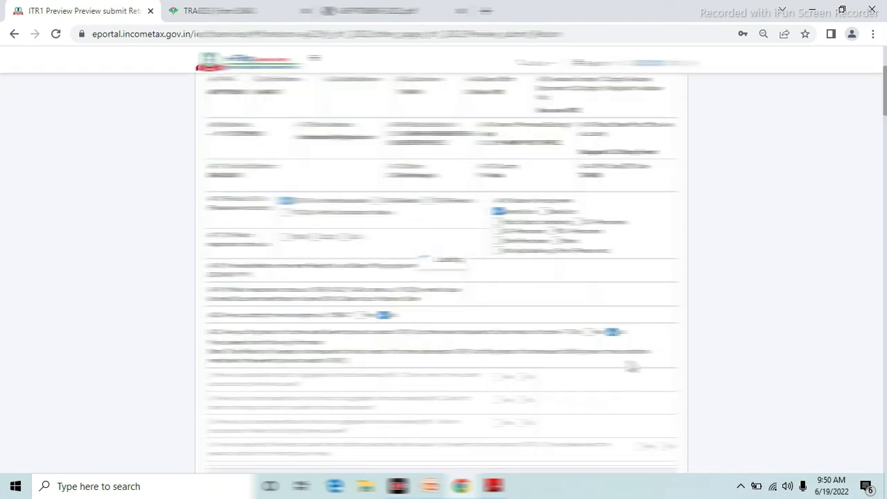
{"action": "scroll", "coordinate": [632, 365], "scroll_direction": "up", "scroll_amount": 3}
{"action": "scroll", "coordinate": [632, 366], "scroll_direction": "down", "scroll_amount": 2}
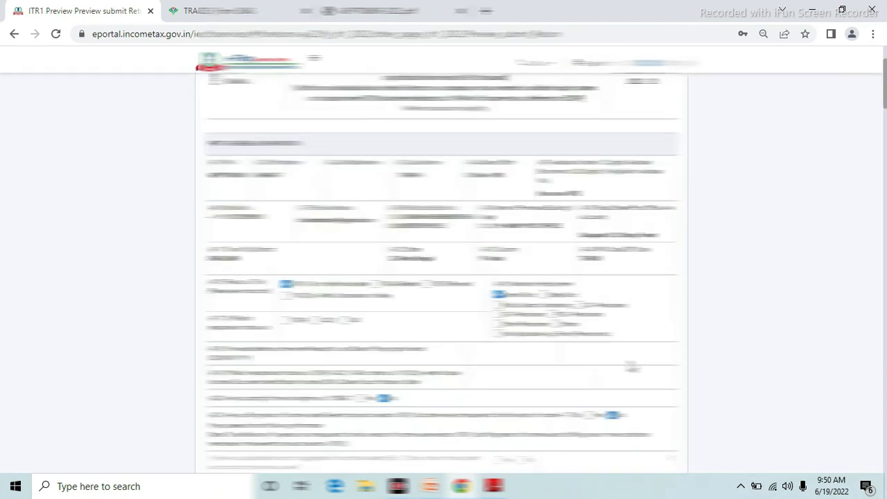
{"action": "scroll", "coordinate": [632, 367], "scroll_direction": "down", "scroll_amount": 2}
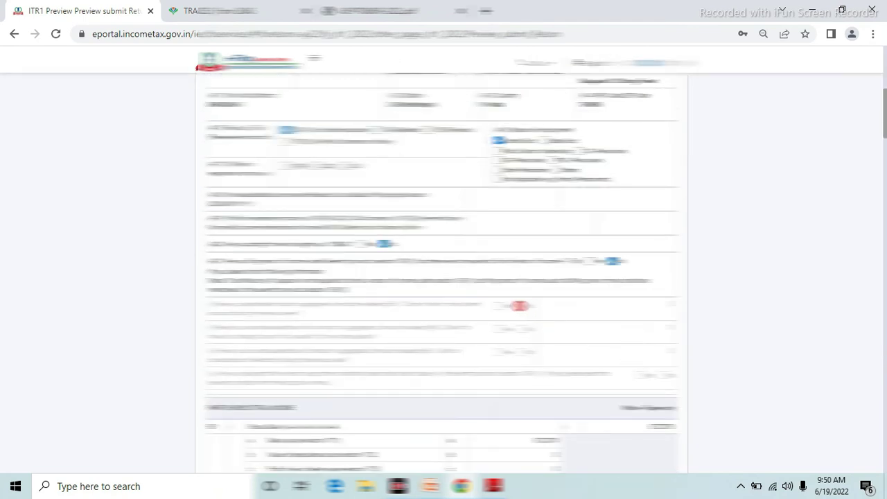
{"action": "scroll", "coordinate": [625, 343], "scroll_direction": "down", "scroll_amount": 3}
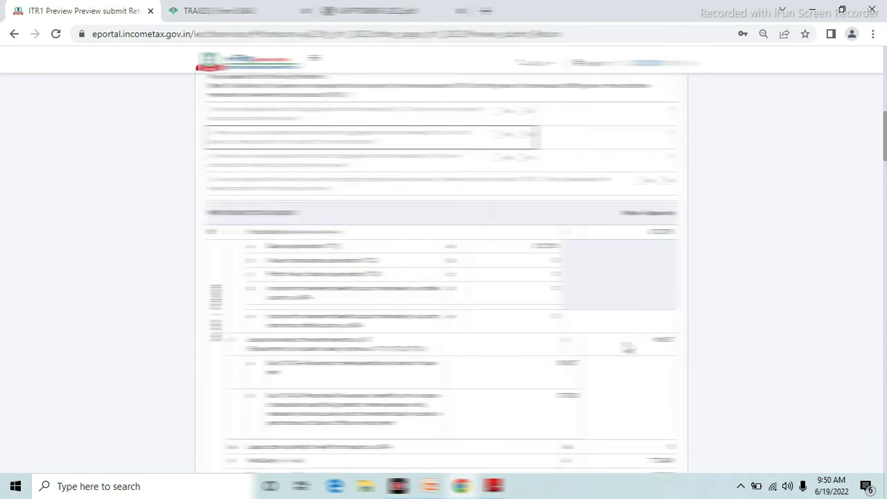
{"action": "scroll", "coordinate": [627, 348], "scroll_direction": "down", "scroll_amount": 3}
{"action": "scroll", "coordinate": [627, 348], "scroll_direction": "up", "scroll_amount": 3}
{"action": "scroll", "coordinate": [627, 348], "scroll_direction": "down", "scroll_amount": 3}
{"action": "scroll", "coordinate": [627, 348], "scroll_direction": "down", "scroll_amount": 1}
{"action": "scroll", "coordinate": [627, 348], "scroll_direction": "down", "scroll_amount": 2}
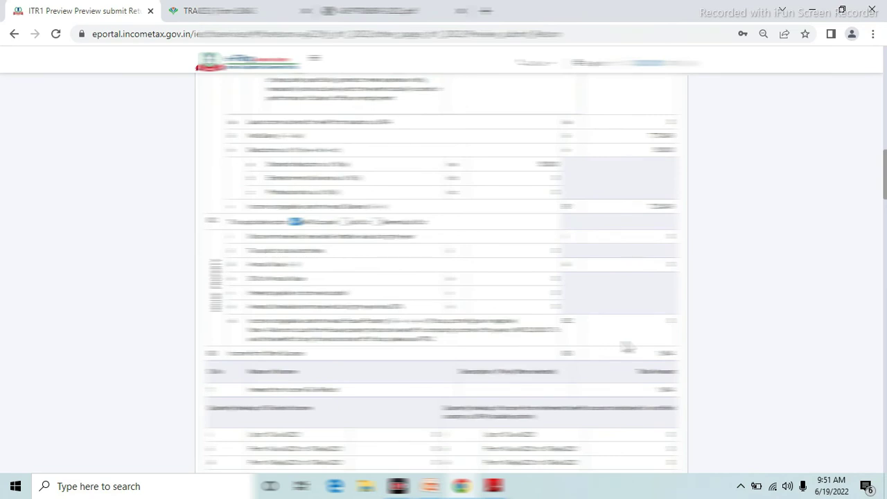
{"action": "scroll", "coordinate": [627, 348], "scroll_direction": "down", "scroll_amount": 4}
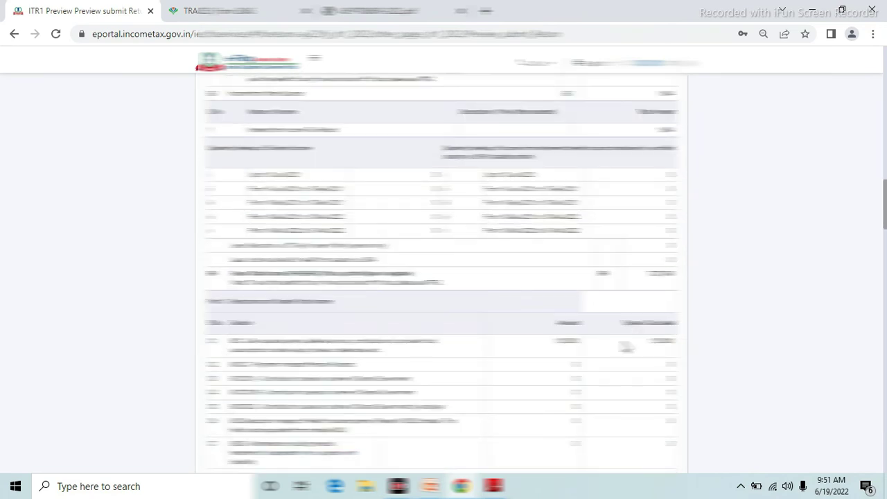
{"action": "scroll", "coordinate": [627, 348], "scroll_direction": "down", "scroll_amount": 4}
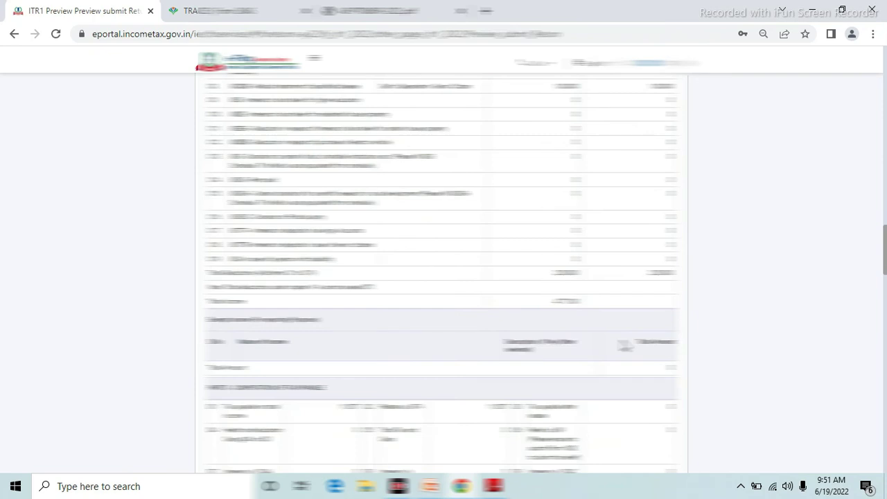
{"action": "scroll", "coordinate": [623, 345], "scroll_direction": "down", "scroll_amount": 3}
{"action": "scroll", "coordinate": [623, 345], "scroll_direction": "down", "scroll_amount": 3}
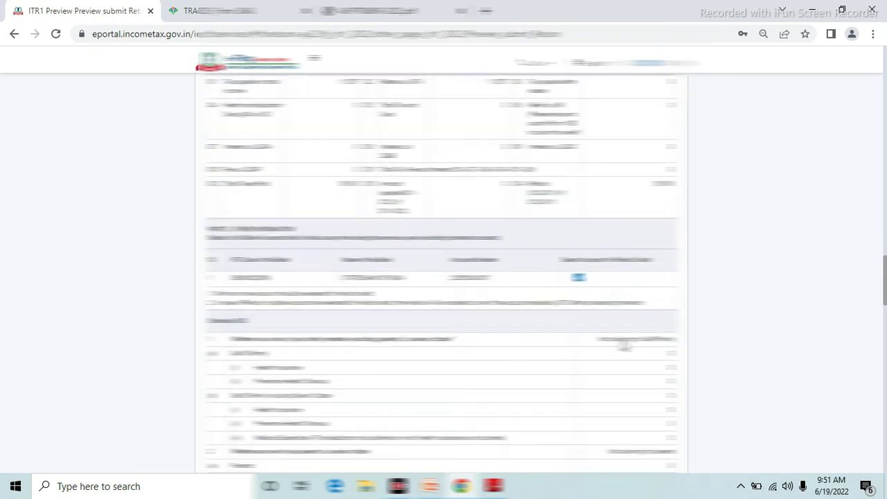
{"action": "scroll", "coordinate": [624, 345], "scroll_direction": "down", "scroll_amount": 4}
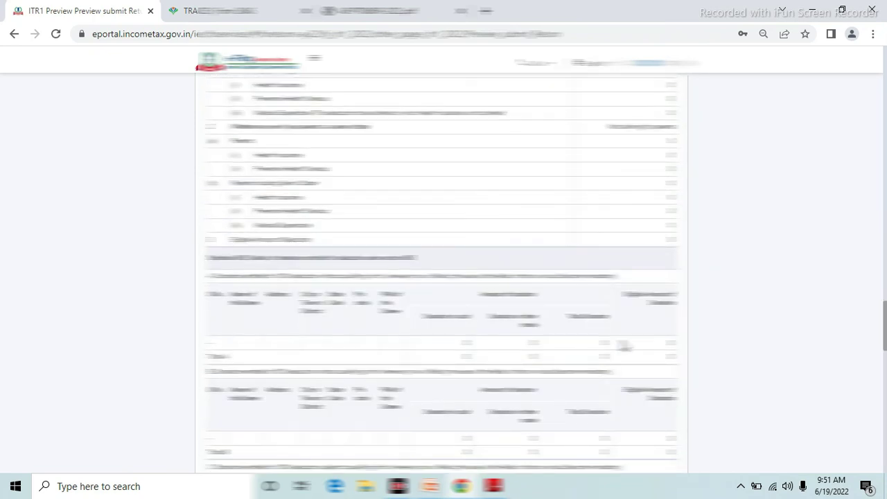
{"action": "scroll", "coordinate": [623, 345], "scroll_direction": "down", "scroll_amount": 10}
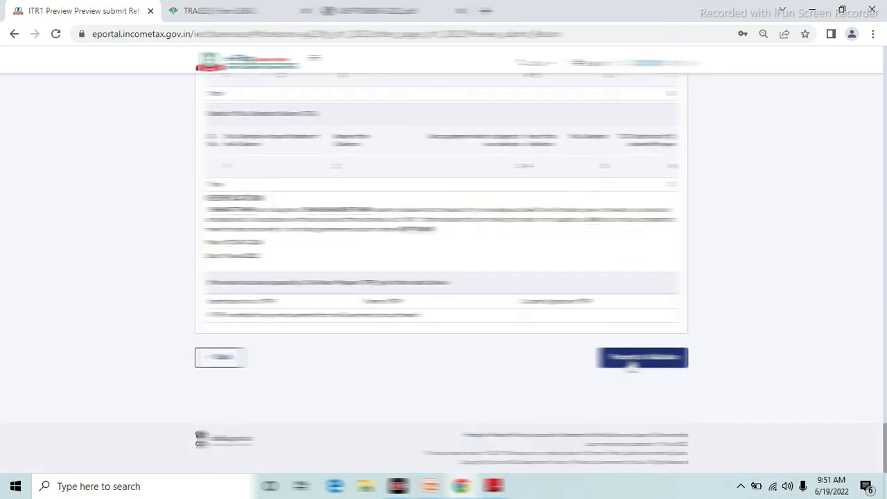
{"action": "left_click", "coordinate": [632, 365]}
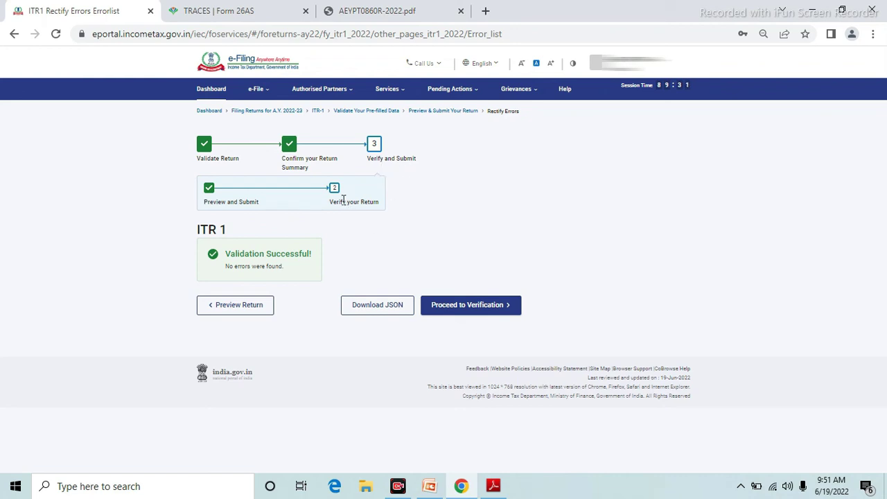
Move on from the successfully validated return to verification
{"action": "left_click", "coordinate": [454, 314]}
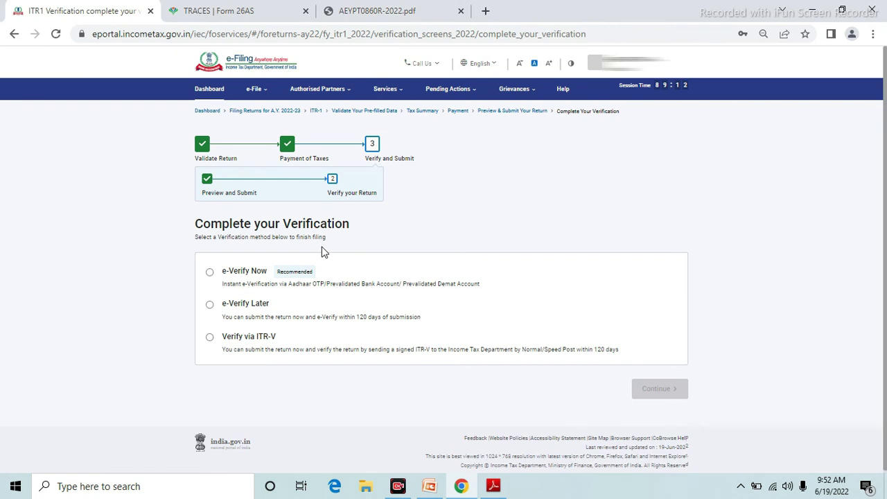
Choose e-Verify Now and continue to the e-Verify options
{"action": "scroll", "coordinate": [323, 252], "scroll_direction": "down", "scroll_amount": 1}
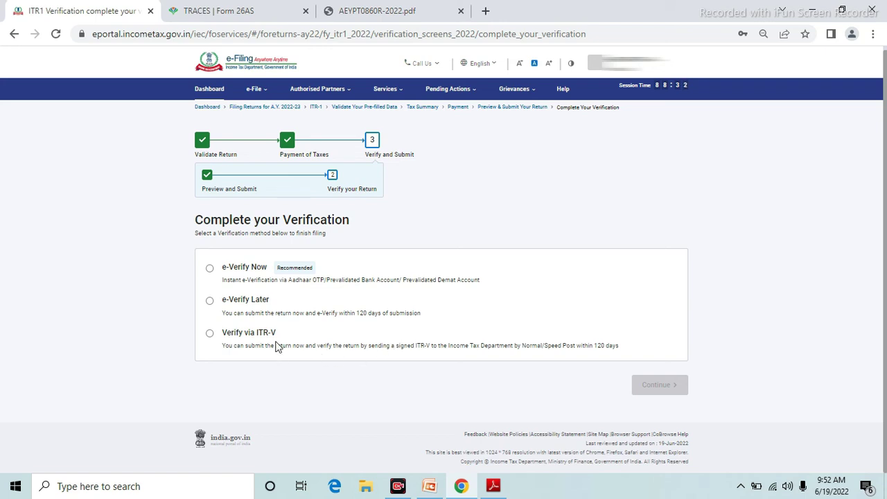
{"action": "left_click", "coordinate": [210, 270]}
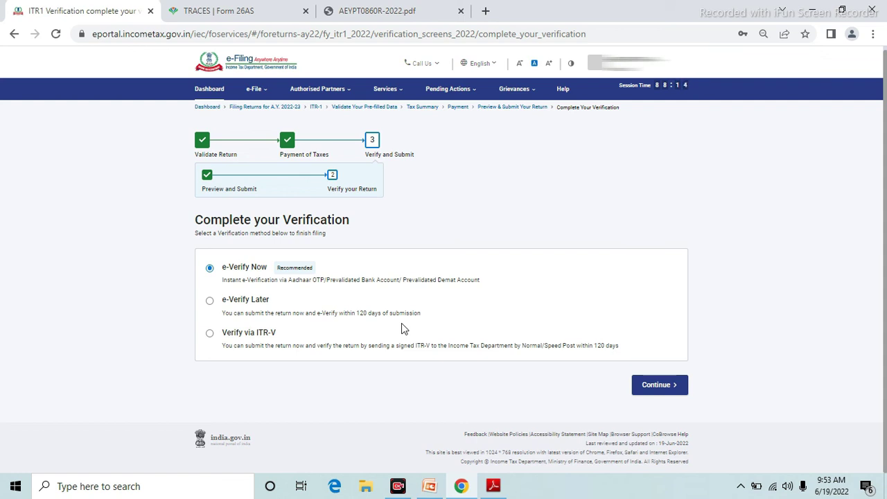
{"action": "left_click", "coordinate": [669, 386]}
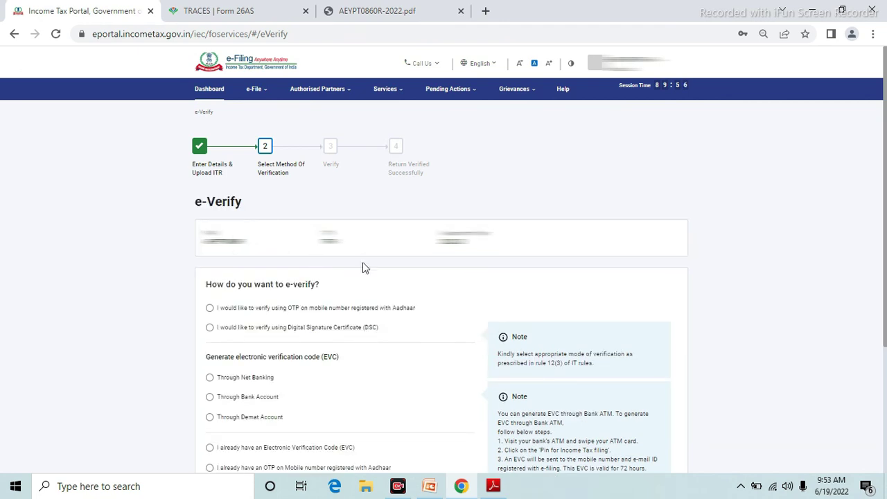
Choose OTP on the Aadhaar-registered mobile and agree to Aadhaar validation consent
{"action": "scroll", "coordinate": [488, 275], "scroll_direction": "down", "scroll_amount": 1}
{"action": "scroll", "coordinate": [487, 275], "scroll_direction": "down", "scroll_amount": 3}
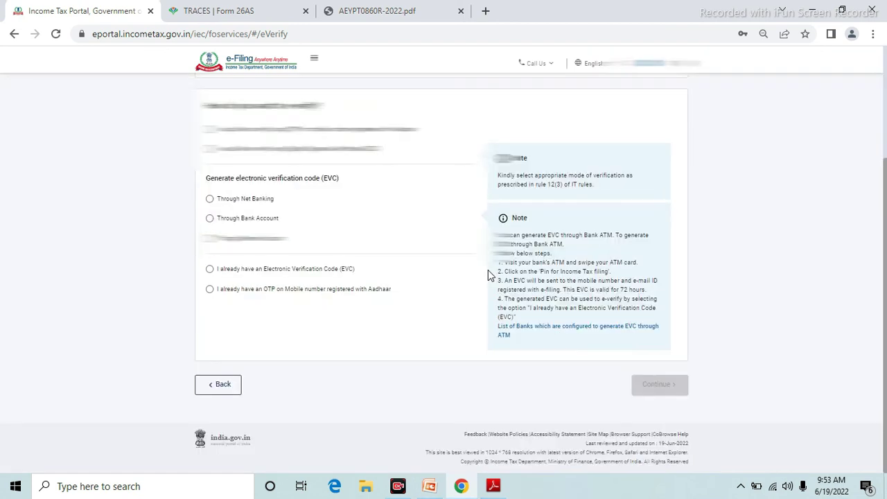
{"action": "scroll", "coordinate": [369, 288], "scroll_direction": "up", "scroll_amount": 1}
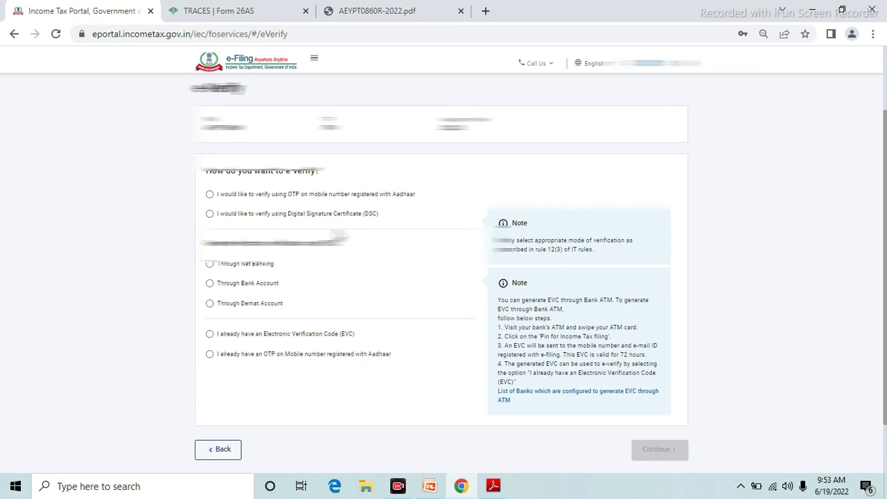
{"action": "left_click", "coordinate": [210, 195]}
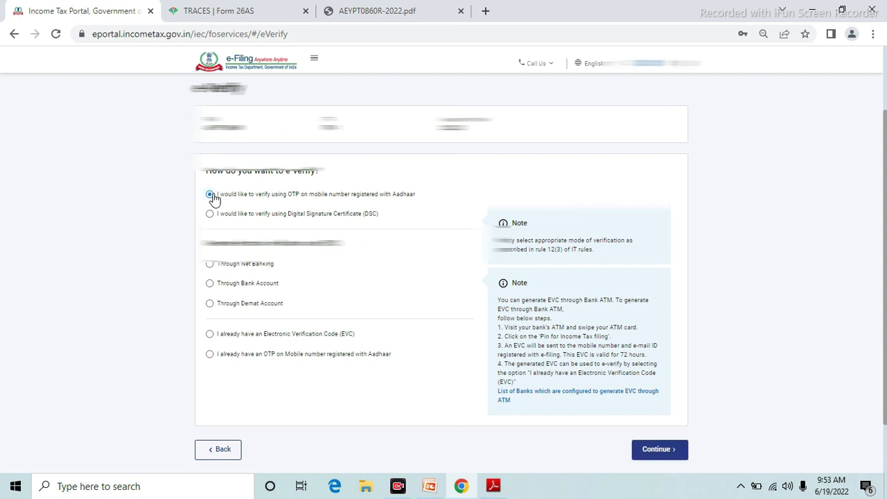
{"action": "scroll", "coordinate": [558, 332], "scroll_direction": "down", "scroll_amount": 1}
{"action": "left_click", "coordinate": [663, 389]}
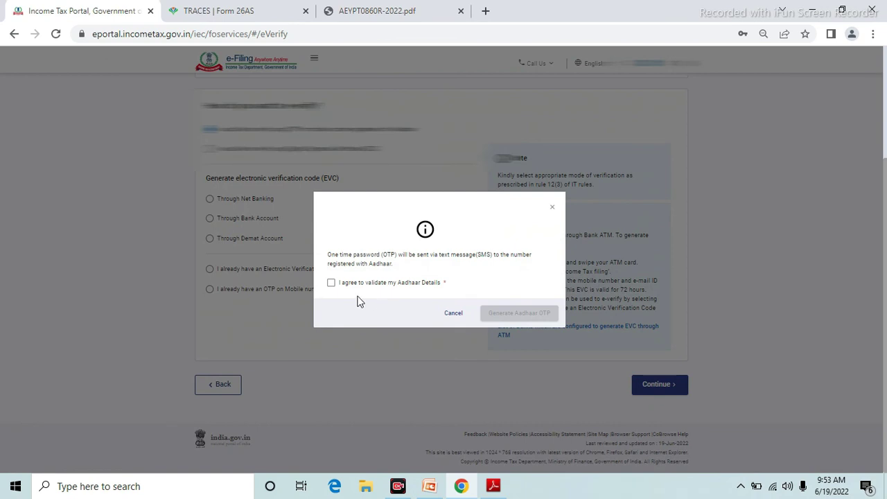
{"action": "left_click", "coordinate": [331, 283]}
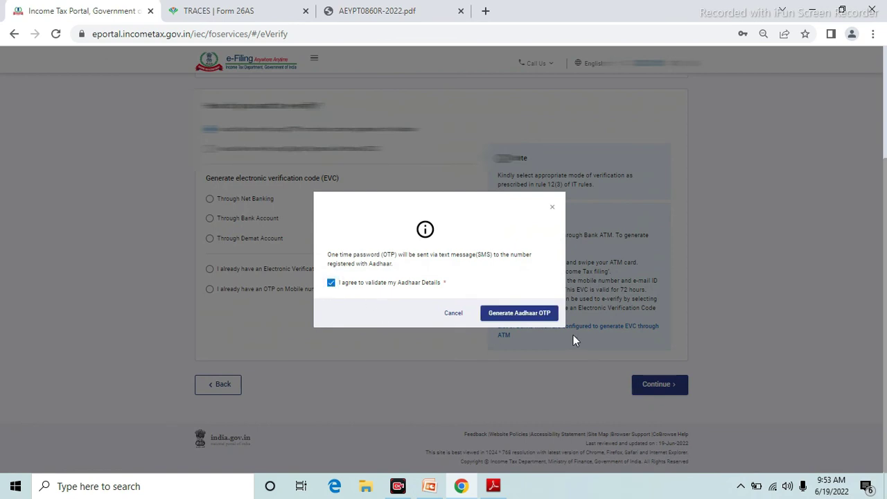
Generate the Aadhaar OTP and start entering it in the Verify OTP dialog
{"action": "left_click", "coordinate": [524, 313]}
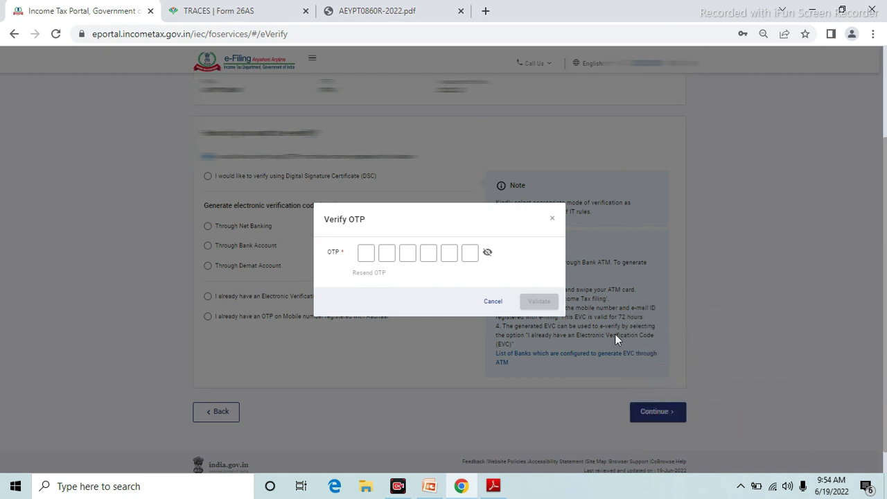
{"action": "left_click", "coordinate": [369, 252]}
Enter the six-digit Aadhaar OTP, validate it, and confirm final submission of the ITR-1 return
{"action": "type", "text": "••••••"}
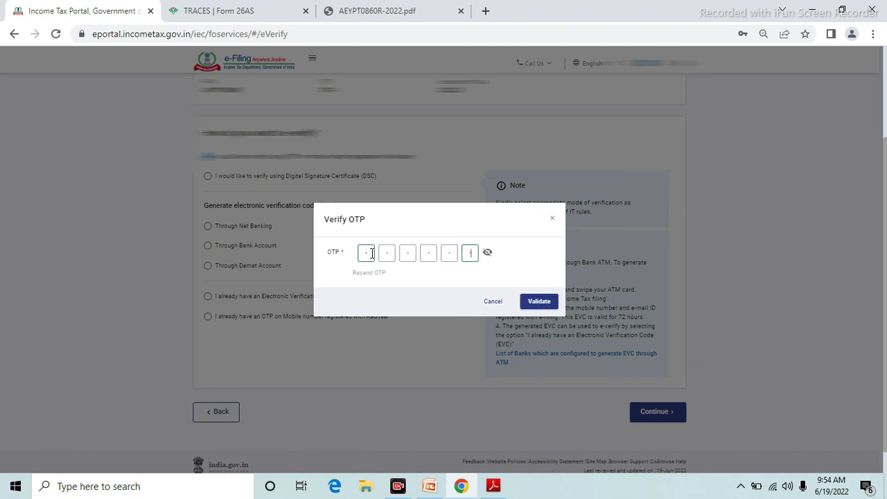
{"action": "left_click", "coordinate": [546, 304]}
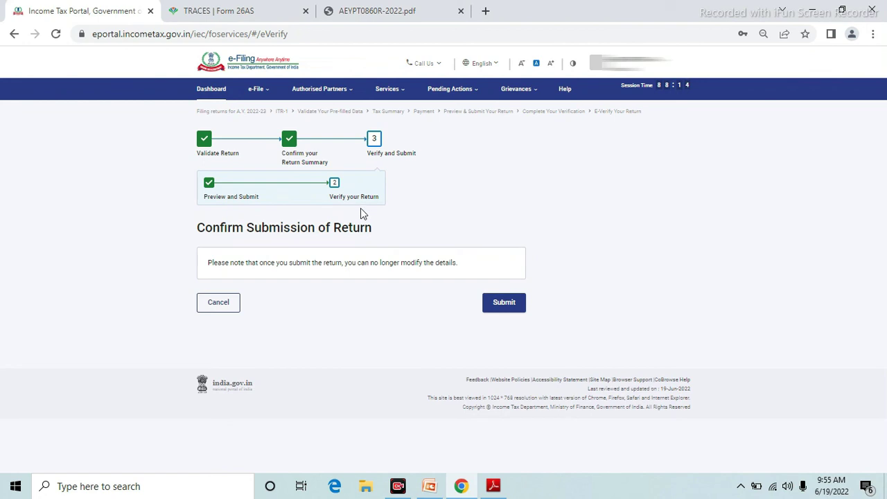
{"action": "left_click", "coordinate": [507, 303]}
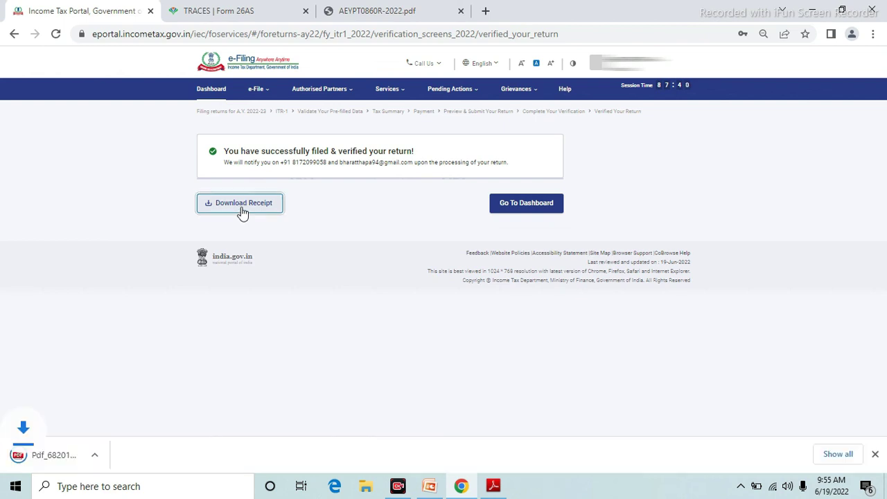
Open and then dismiss the options menu for the downloaded acknowledgement receipt
{"action": "left_click", "coordinate": [139, 455]}
{"action": "left_click", "coordinate": [59, 460]}
Review the itr1 ACK PDF showing 4,77,130 income and 59,190 refund, then return to the portal tab
{"action": "left_click", "coordinate": [88, 461]}
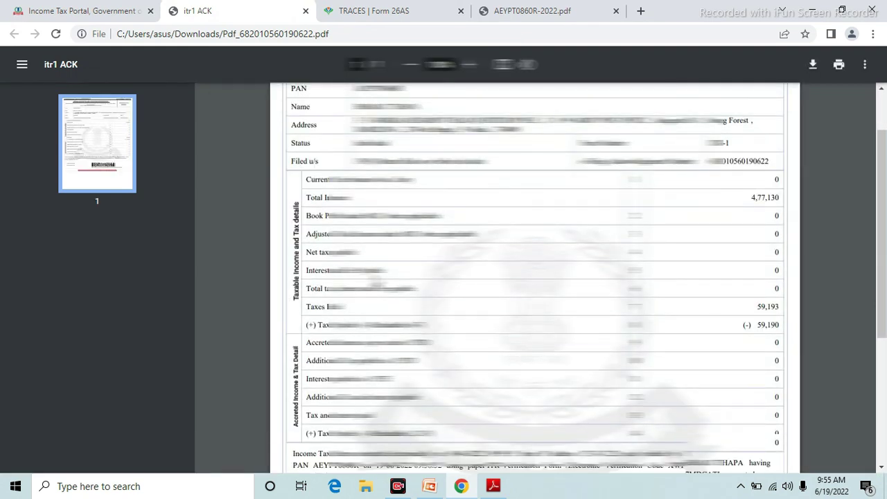
{"action": "scroll", "coordinate": [534, 277], "scroll_direction": "down", "scroll_amount": 5}
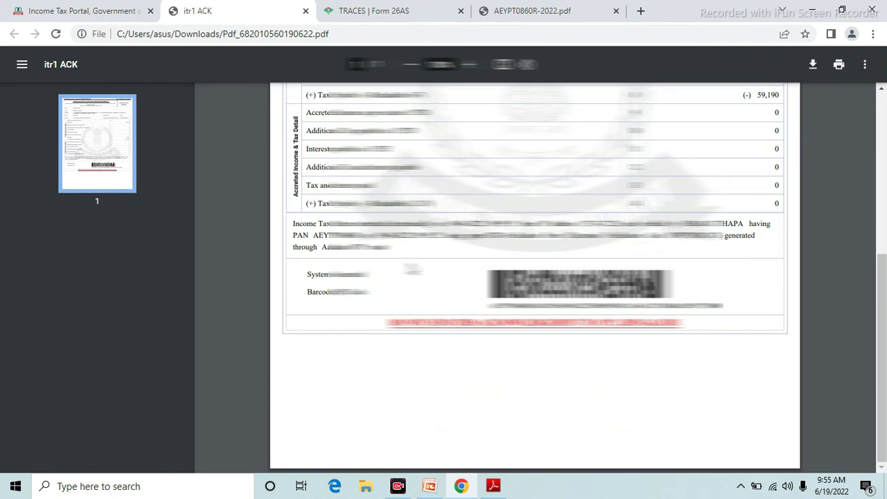
{"action": "scroll", "coordinate": [534, 277], "scroll_direction": "up", "scroll_amount": 4}
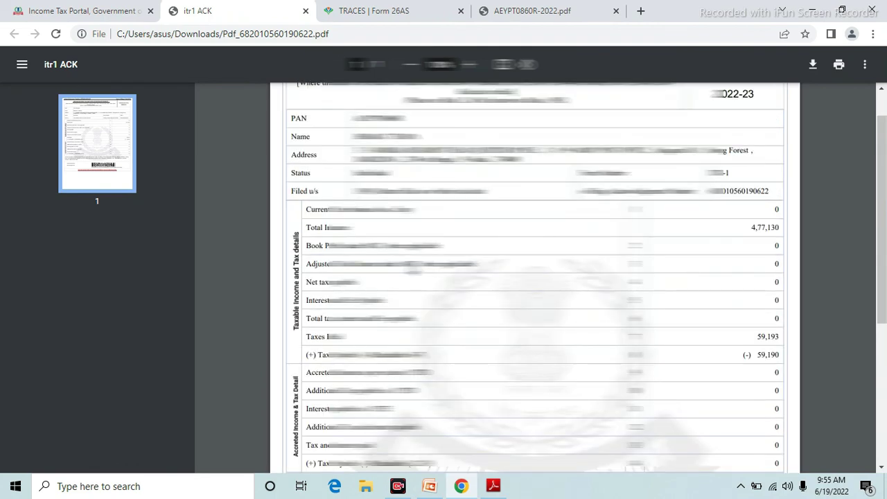
{"action": "scroll", "coordinate": [745, 295], "scroll_direction": "down", "scroll_amount": 3}
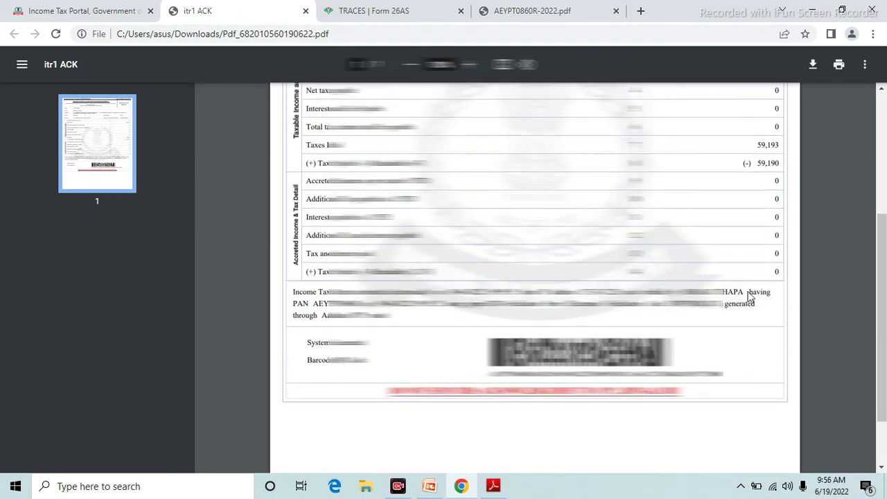
{"action": "scroll", "coordinate": [744, 295], "scroll_direction": "up", "scroll_amount": 4}
{"action": "scroll", "coordinate": [744, 295], "scroll_direction": "down", "scroll_amount": 5}
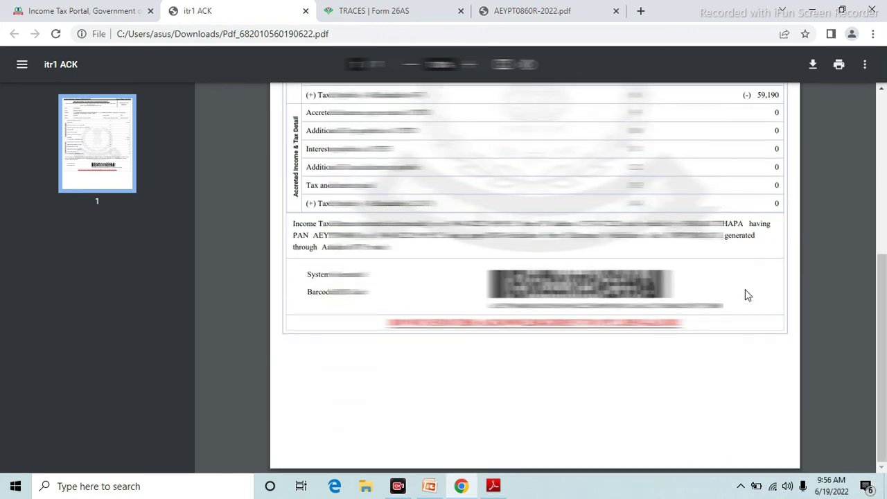
{"action": "scroll", "coordinate": [745, 295], "scroll_direction": "up", "scroll_amount": 4}
{"action": "scroll", "coordinate": [745, 295], "scroll_direction": "up", "scroll_amount": 1}
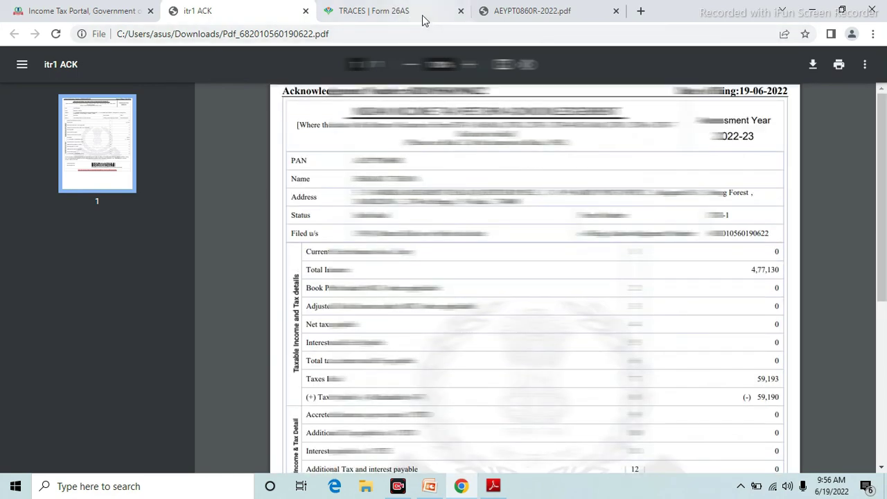
{"action": "left_click", "coordinate": [83, 11]}
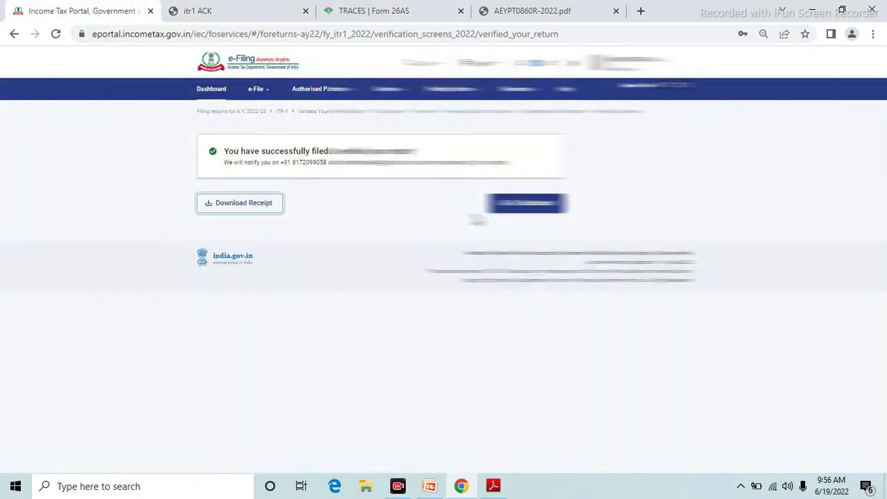